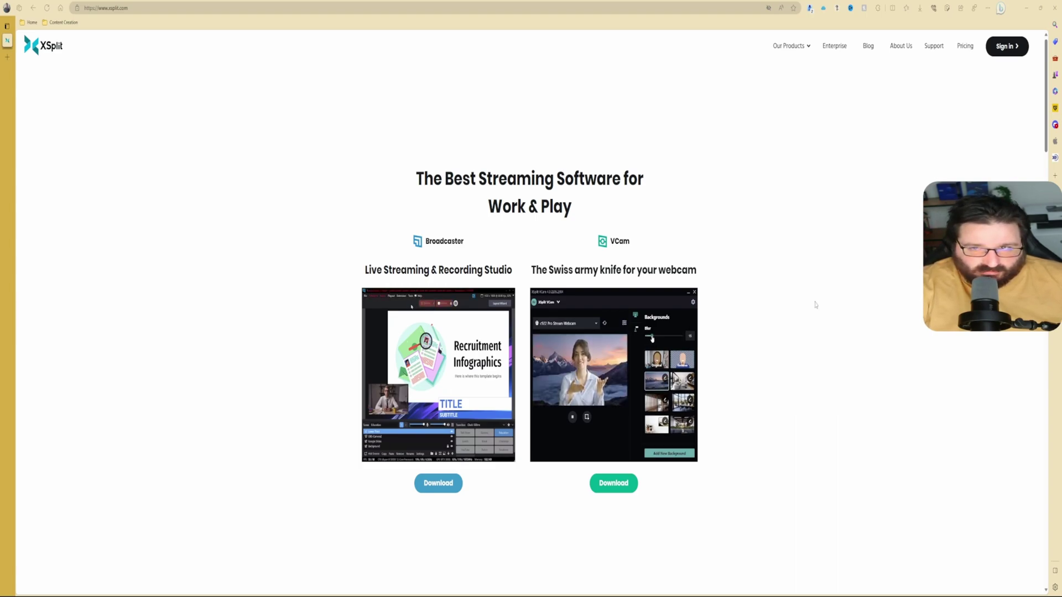
- Open XSplit's pricing page and compare 12-month and lifetime prices, ending on 12 months (42, 84, 100 AUD)
{"action": "left_click", "coordinate": [965, 47]}
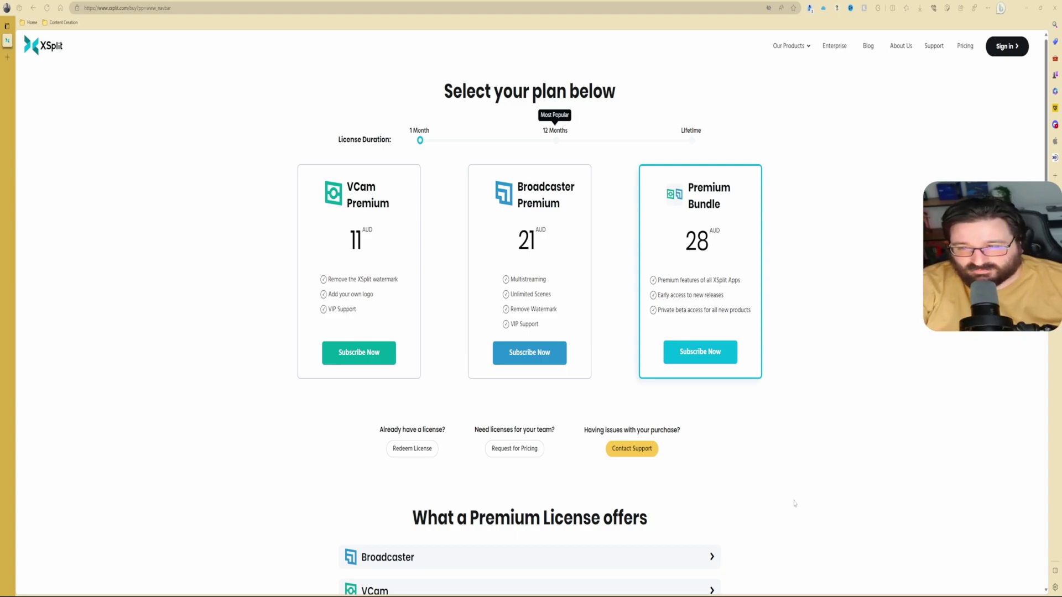
{"action": "left_click", "coordinate": [555, 140]}
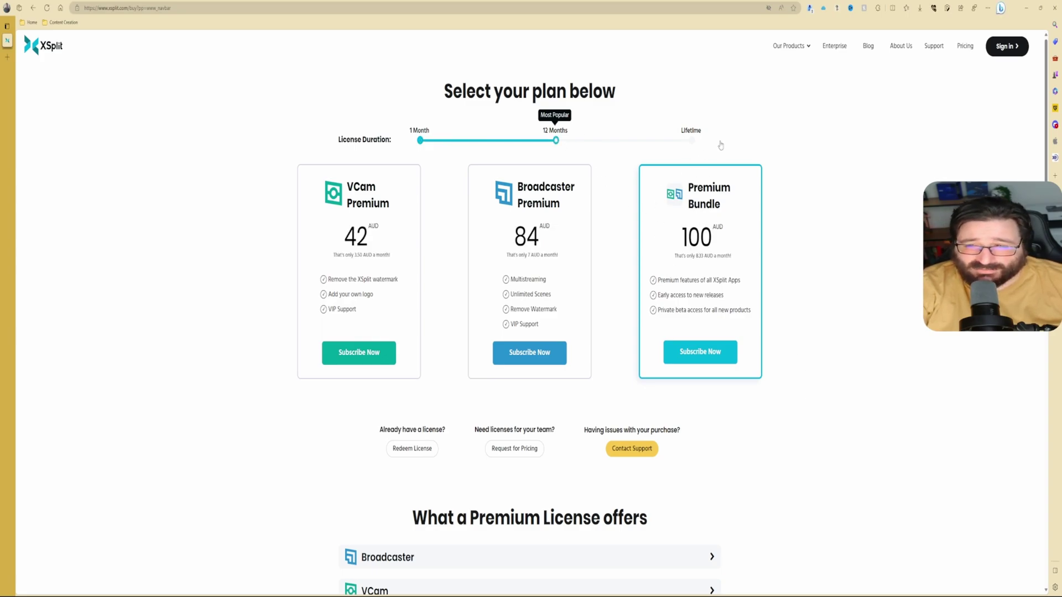
{"action": "left_click", "coordinate": [691, 140]}
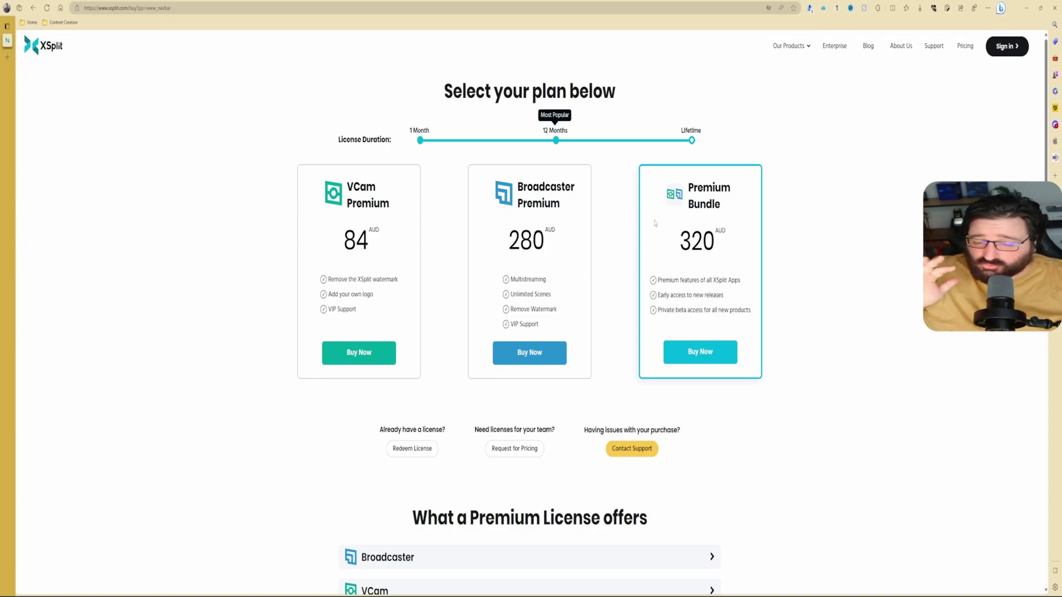
{"action": "key", "text": "Left"}
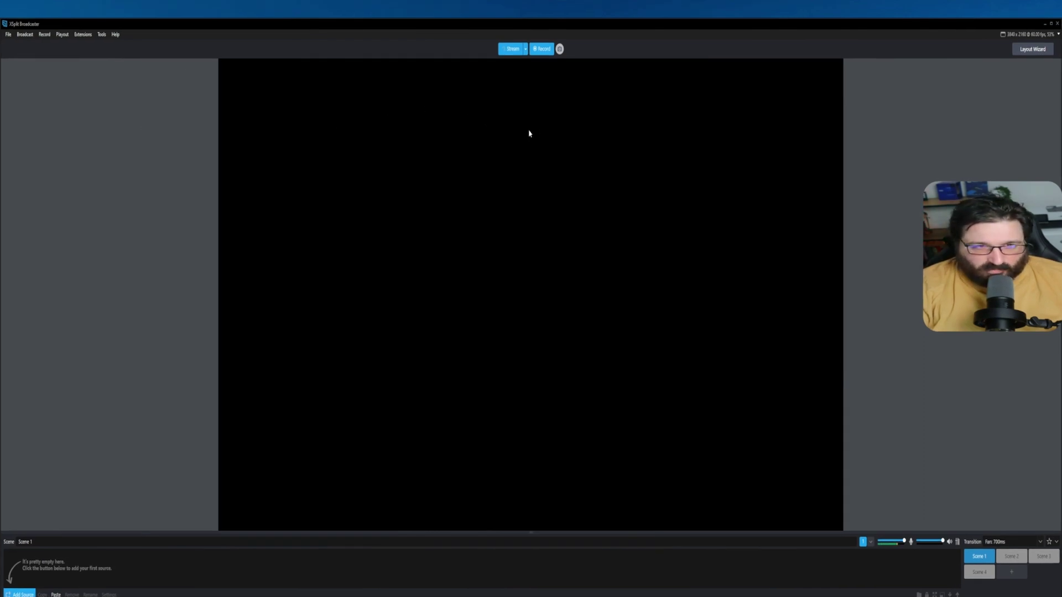
- Open Tools > Settings on the Audio tab, showing Default Speakers and Default Microphone at 48 kHz
{"action": "left_click", "coordinate": [102, 35]}
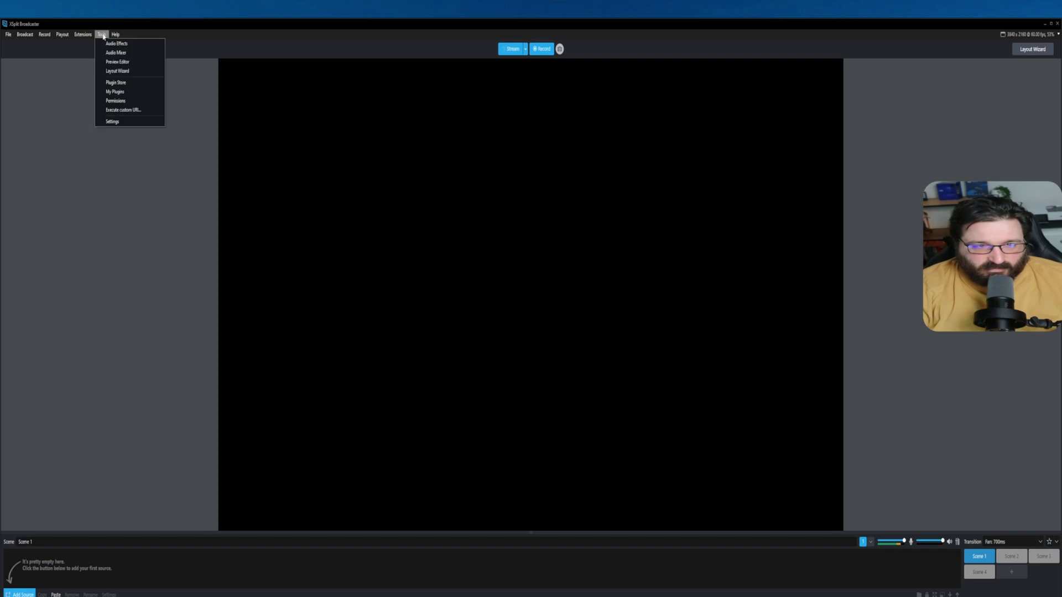
{"action": "left_click", "coordinate": [125, 128]}
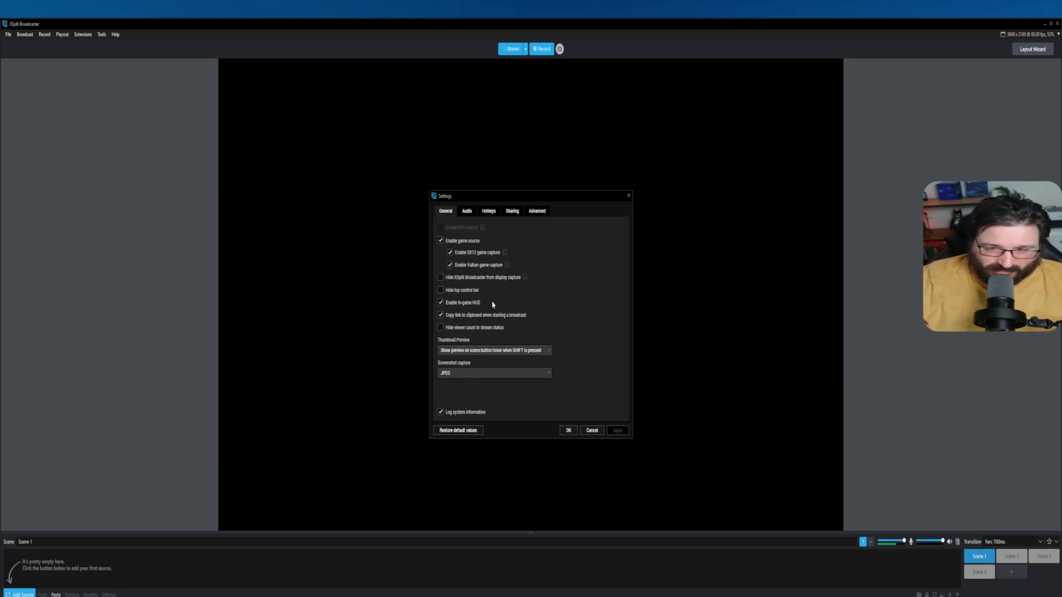
{"action": "left_click", "coordinate": [467, 211]}
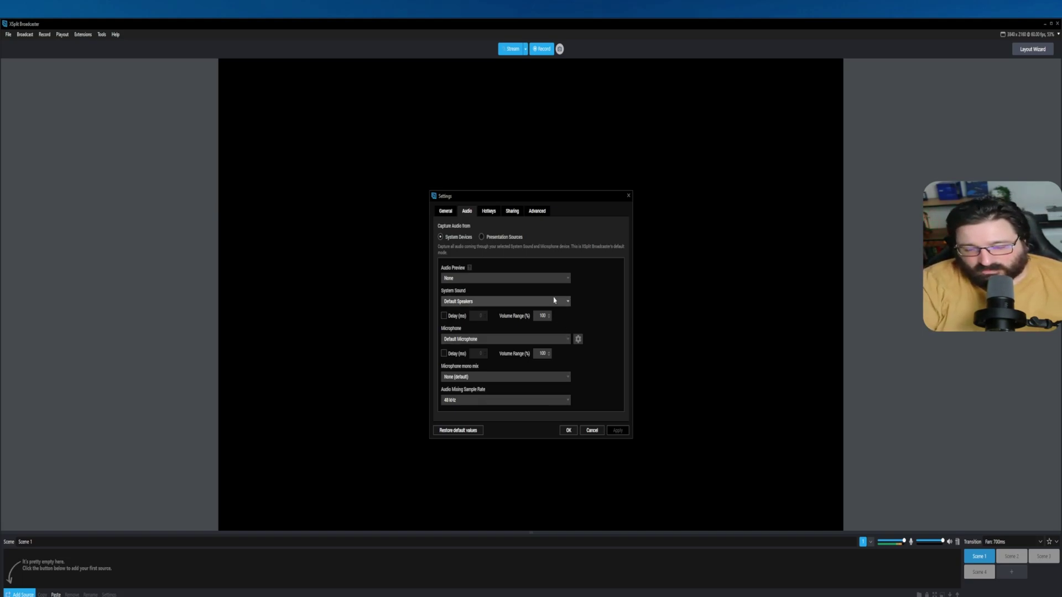
- Keep Audio Preview at None, look over the Sharing and Advanced tabs, and close Settings unchanged
{"action": "left_click", "coordinate": [515, 278]}
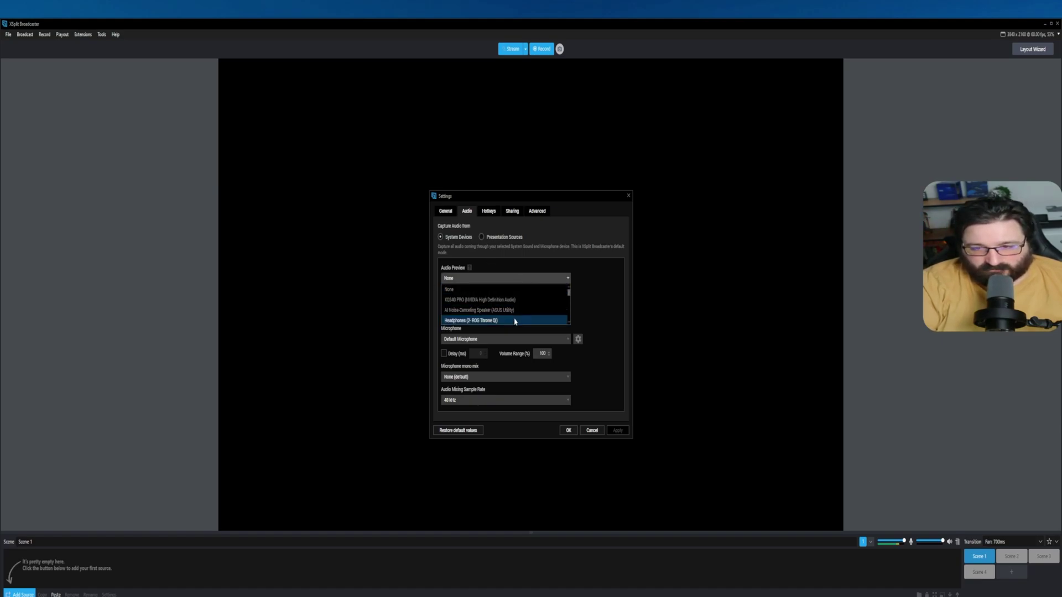
{"action": "left_click", "coordinate": [587, 327]}
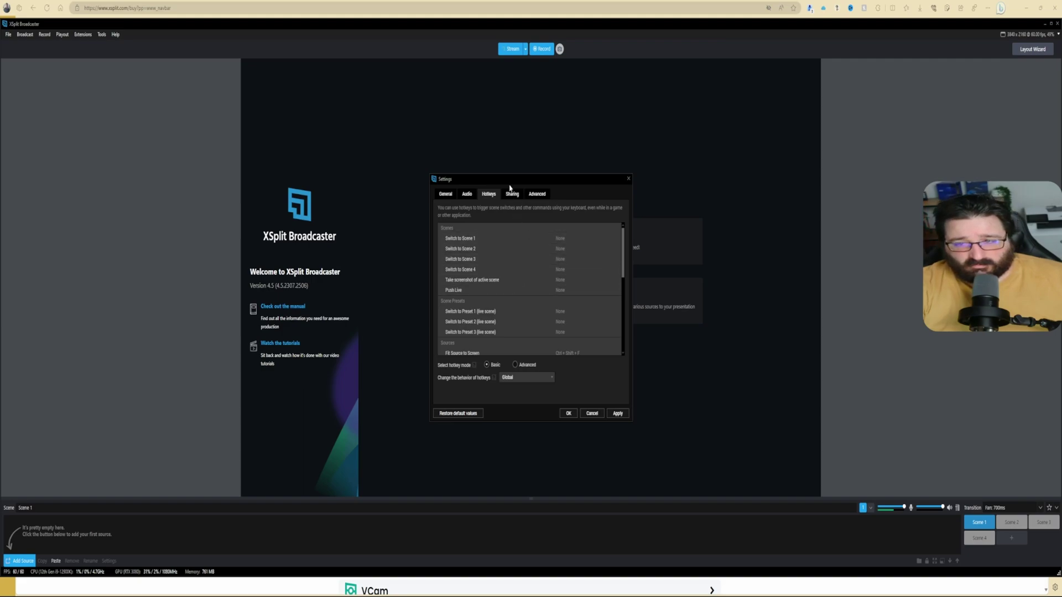
{"action": "left_click", "coordinate": [513, 194]}
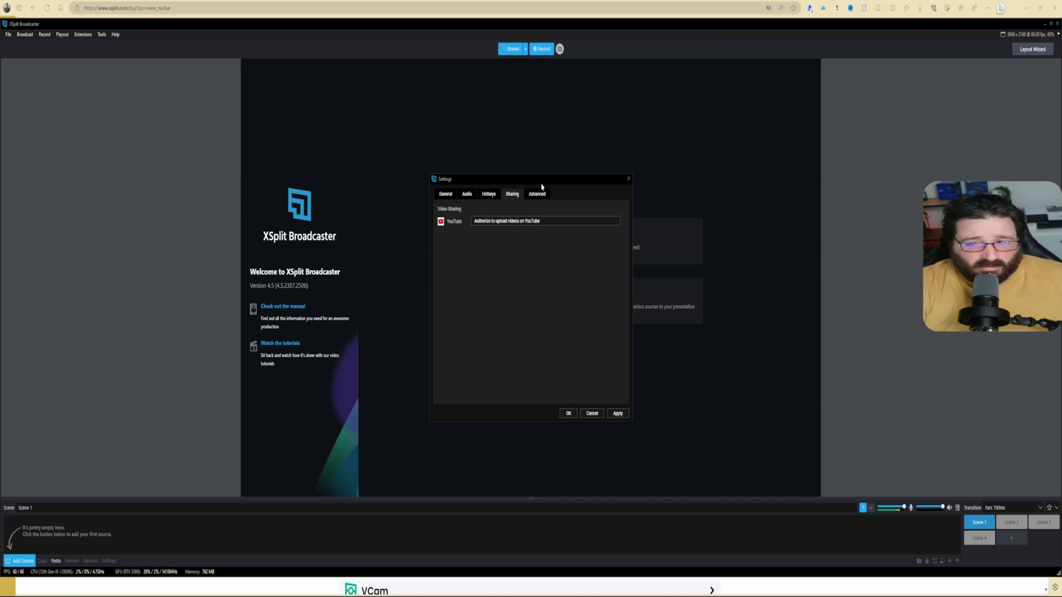
{"action": "left_click", "coordinate": [546, 195]}
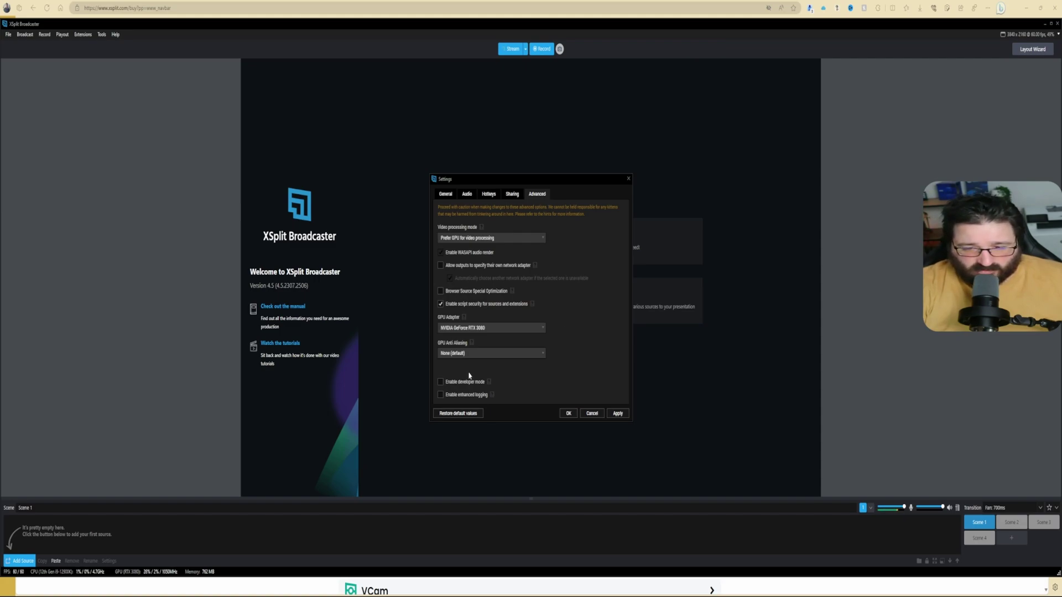
{"action": "left_click", "coordinate": [592, 413]}
- Browse the Add Source menu and add a Lower Third with a TITLE and SUBTITLE banner
{"action": "left_click", "coordinate": [19, 562]}
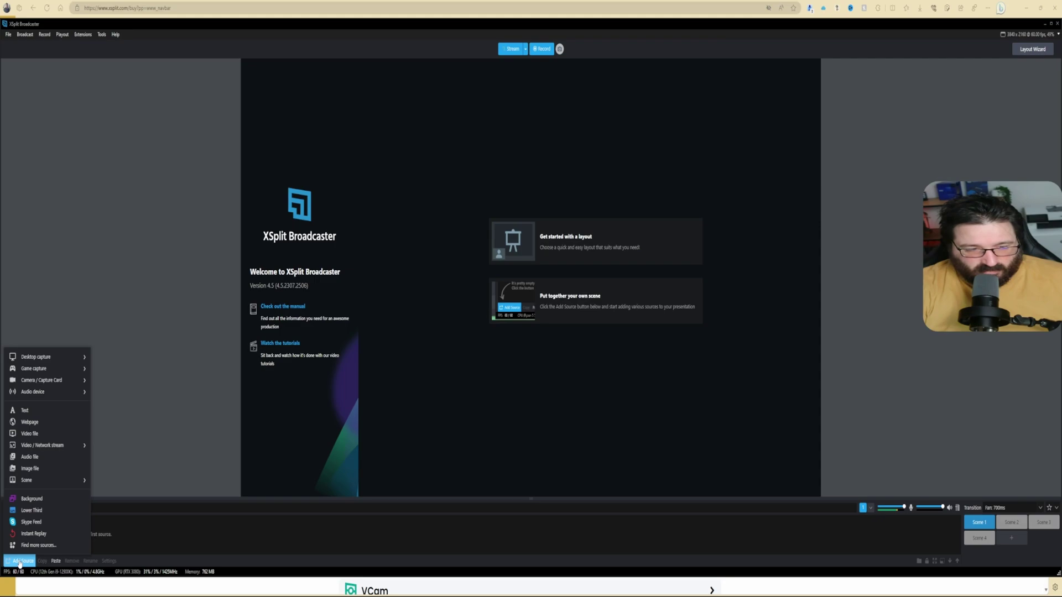
{"action": "mouse_move", "coordinate": [64, 362]}
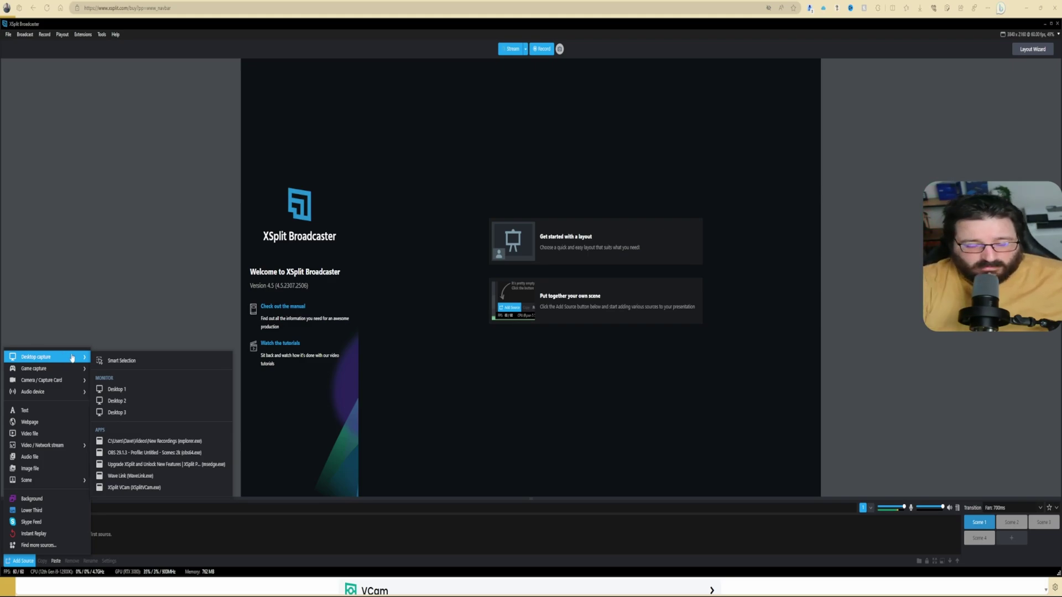
{"action": "mouse_move", "coordinate": [79, 380]}
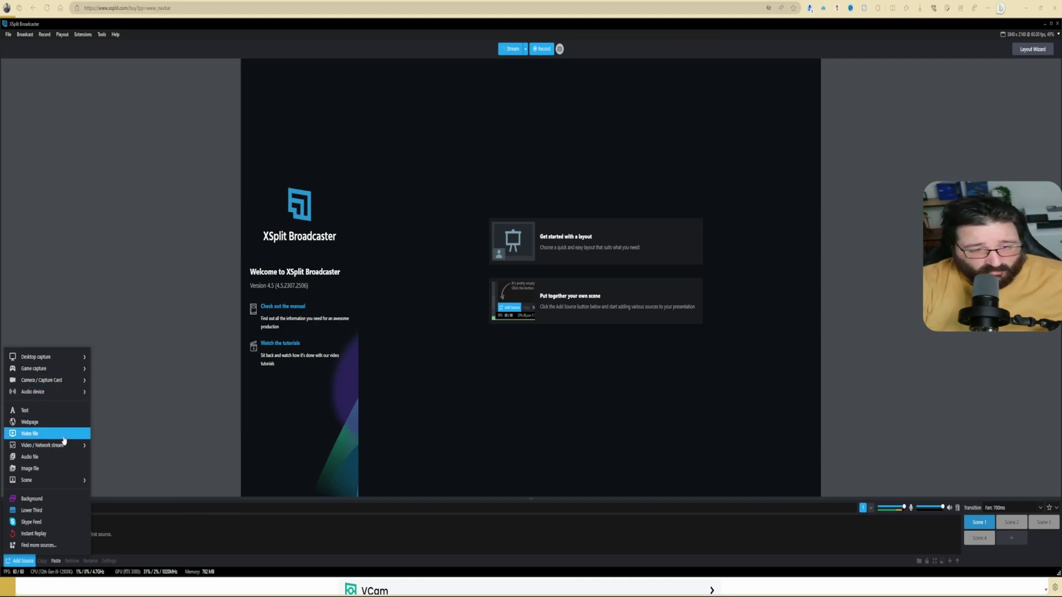
{"action": "mouse_move", "coordinate": [69, 450]}
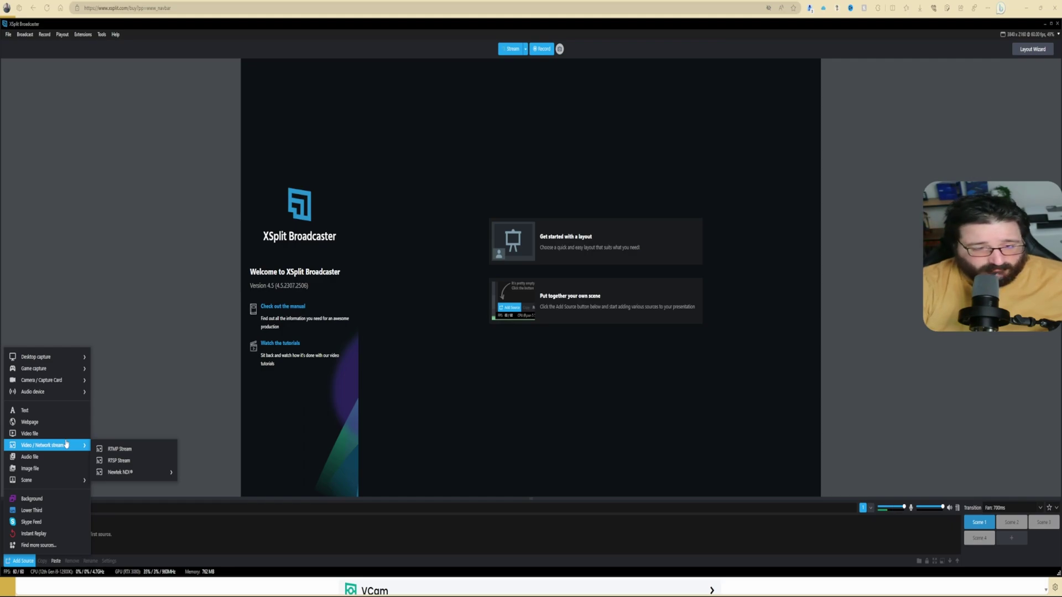
{"action": "left_click", "coordinate": [50, 514]}
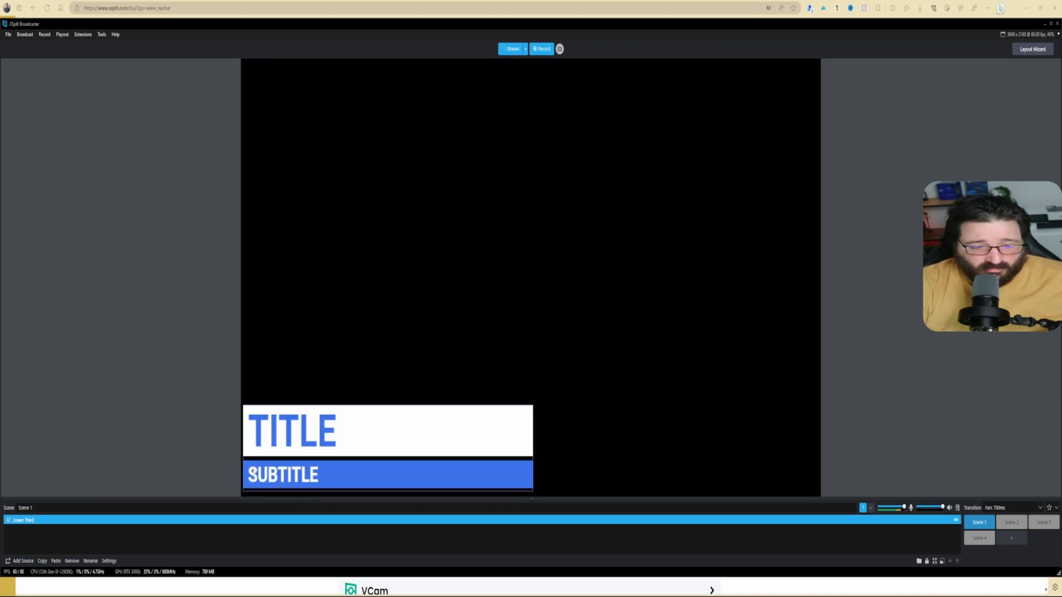
- Add the Game Capture 4K60 Pro MK.2 camera feed and stretch it to fill the scene
{"action": "left_click", "coordinate": [24, 561]}
{"action": "left_click", "coordinate": [139, 435]}
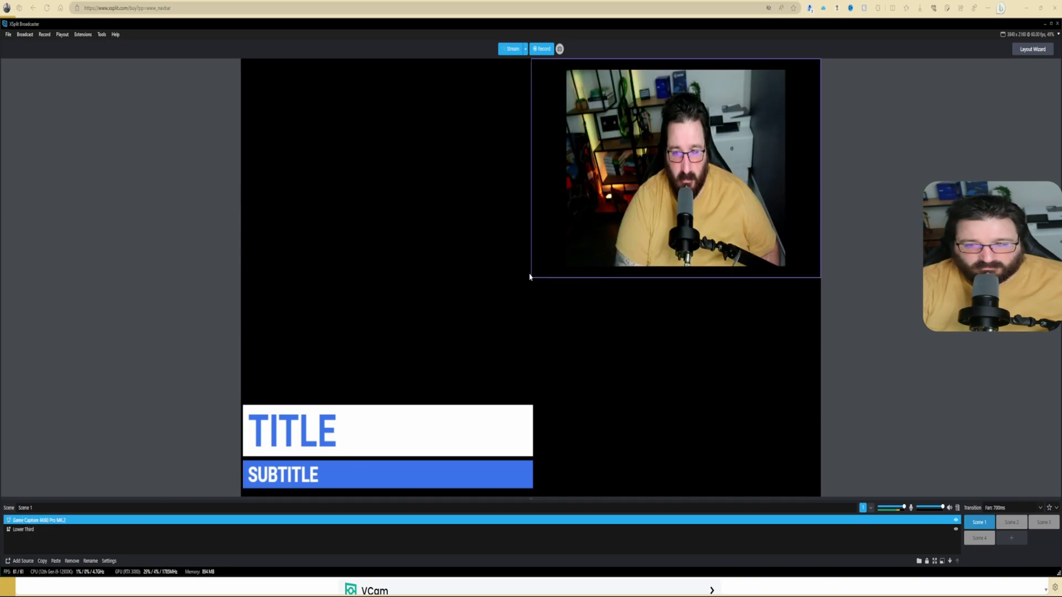
{"action": "left_click_drag", "start_coordinate": [530, 274], "coordinate": [241, 406]}
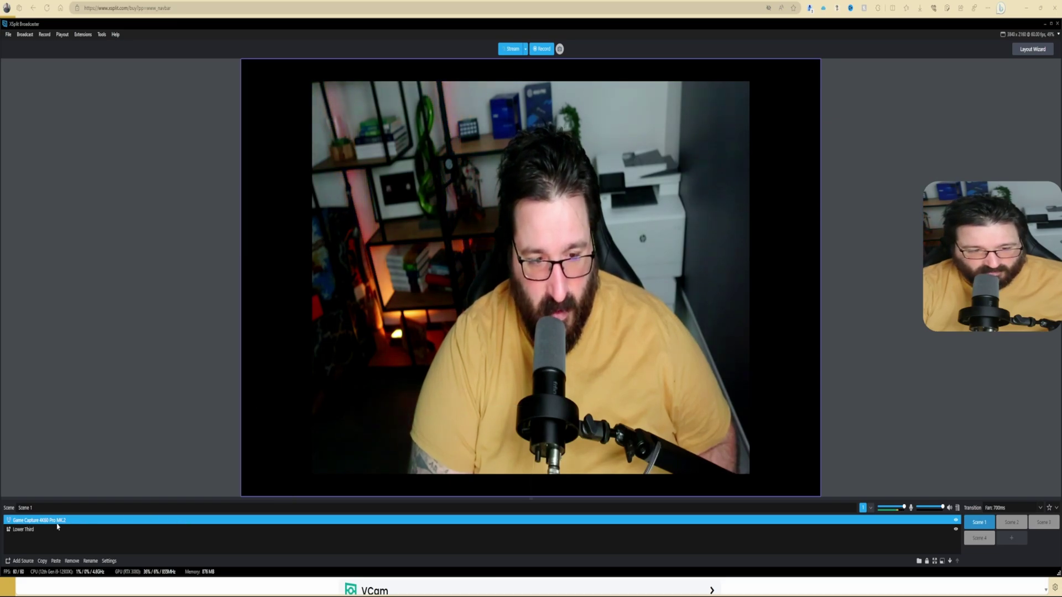
- Move the camera feed beneath the Lower Third and bring up the lower third's options
{"action": "left_click", "coordinate": [950, 562]}
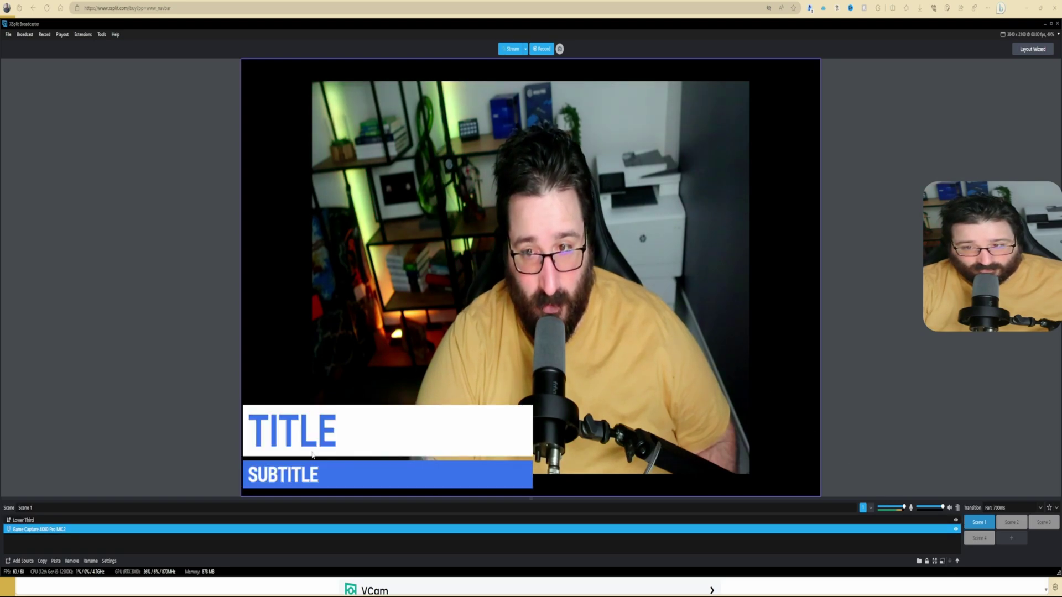
{"action": "left_click", "coordinate": [345, 434]}
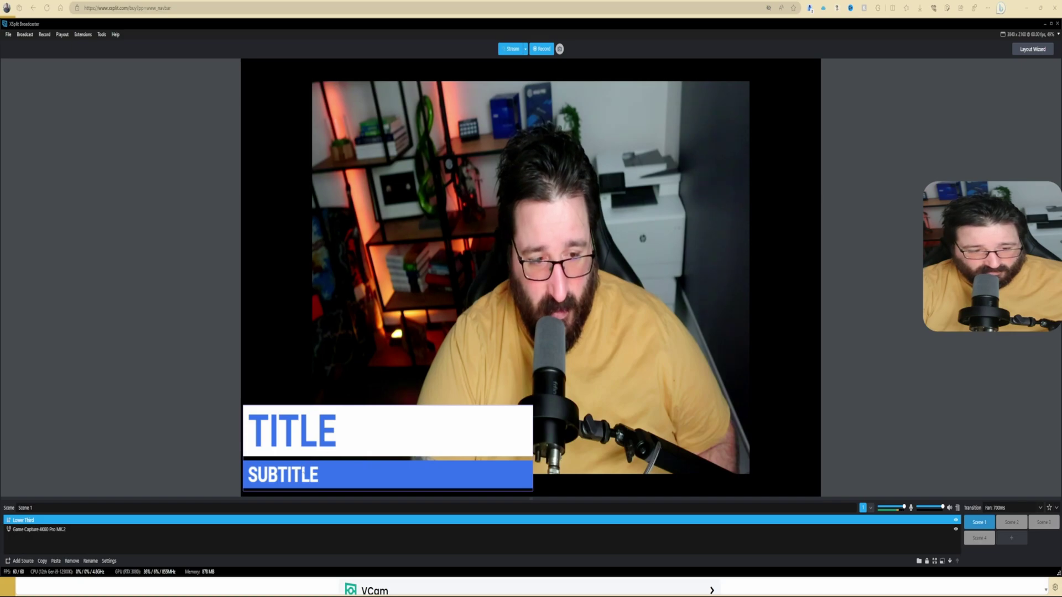
{"action": "right_click", "coordinate": [100, 520]}
- Give the lower third the pink-orange gradient design in its properties
{"action": "left_click", "coordinate": [111, 510]}
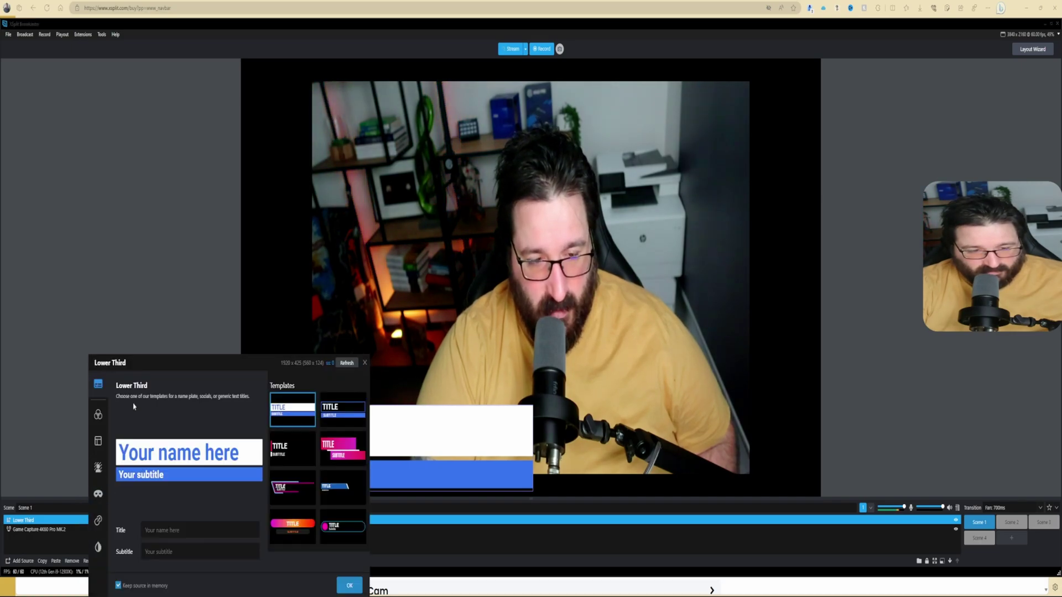
{"action": "left_click_drag", "start_coordinate": [168, 364], "coordinate": [140, 138]}
{"action": "left_click", "coordinate": [214, 315]}
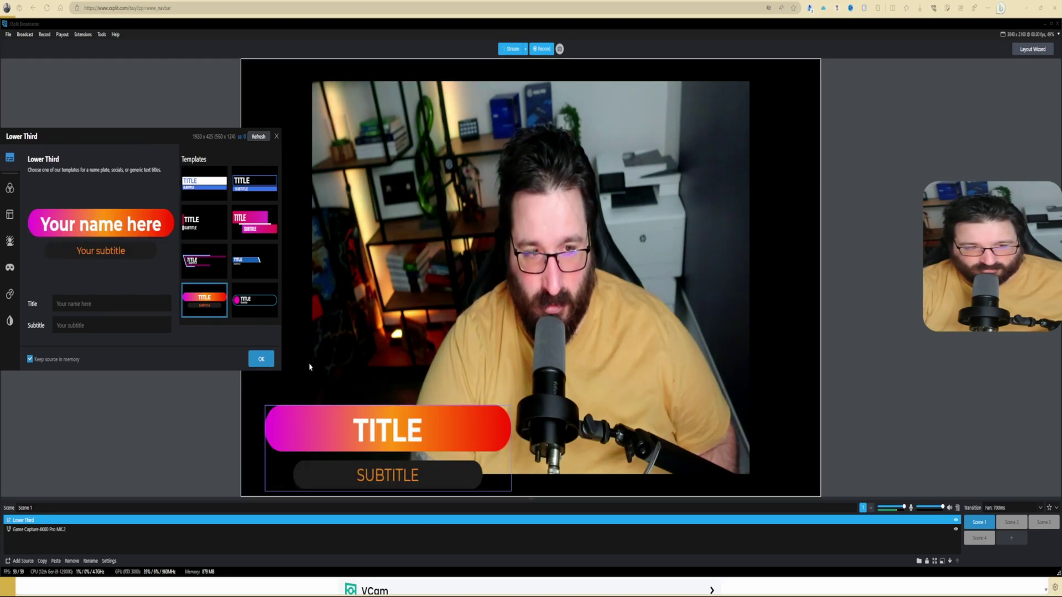
- Title the lower third with the creator's name, subtitle 'Creator', and shrink it into the bottom-left corner
{"action": "left_click", "coordinate": [128, 305]}
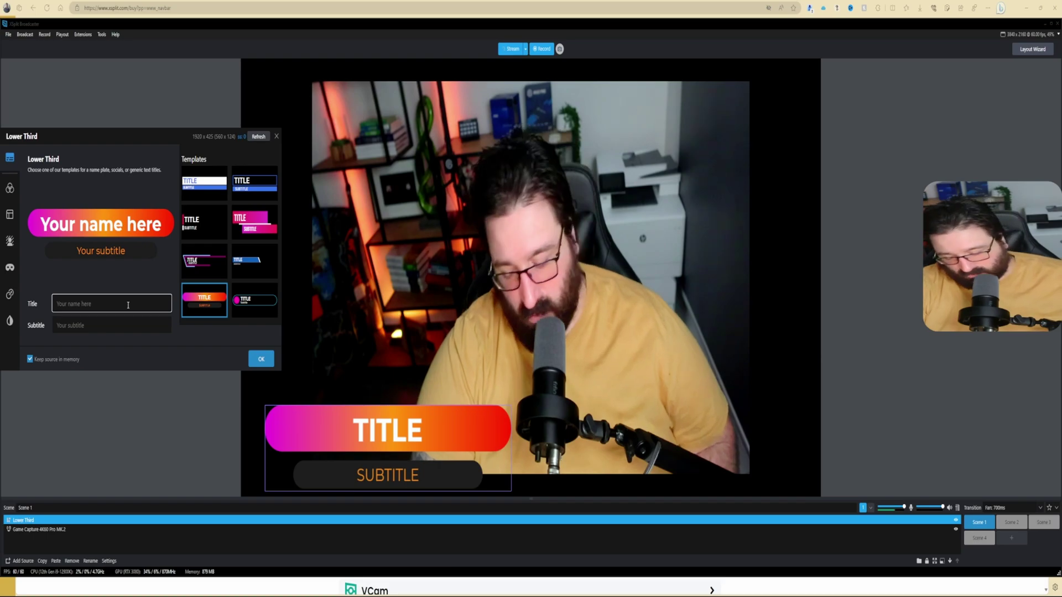
{"action": "type", "text": "WOGOZ"}
{"action": "left_click", "coordinate": [84, 327]}
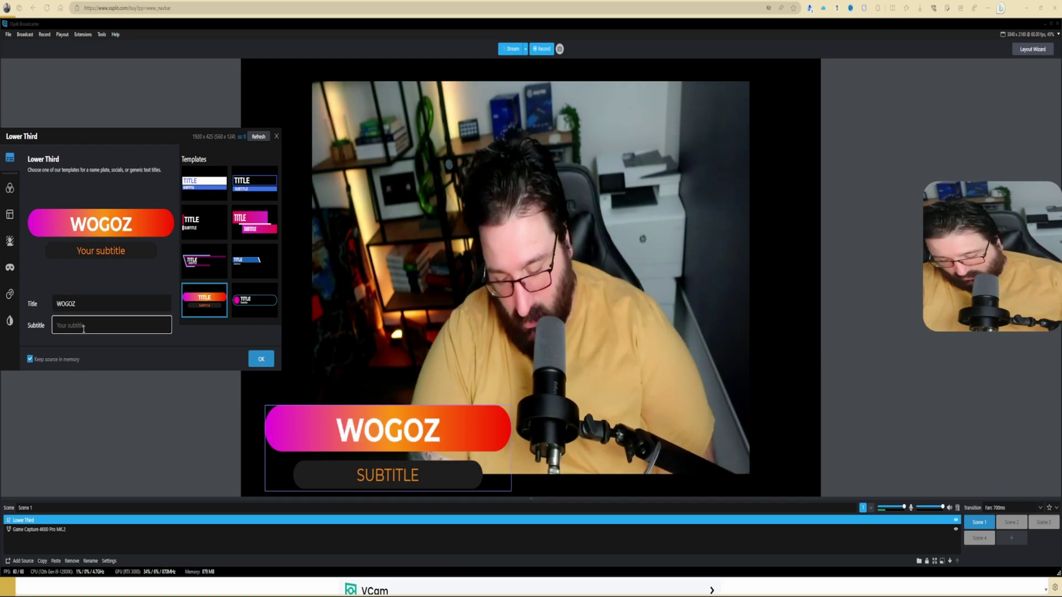
{"action": "type", "text": "Creator"}
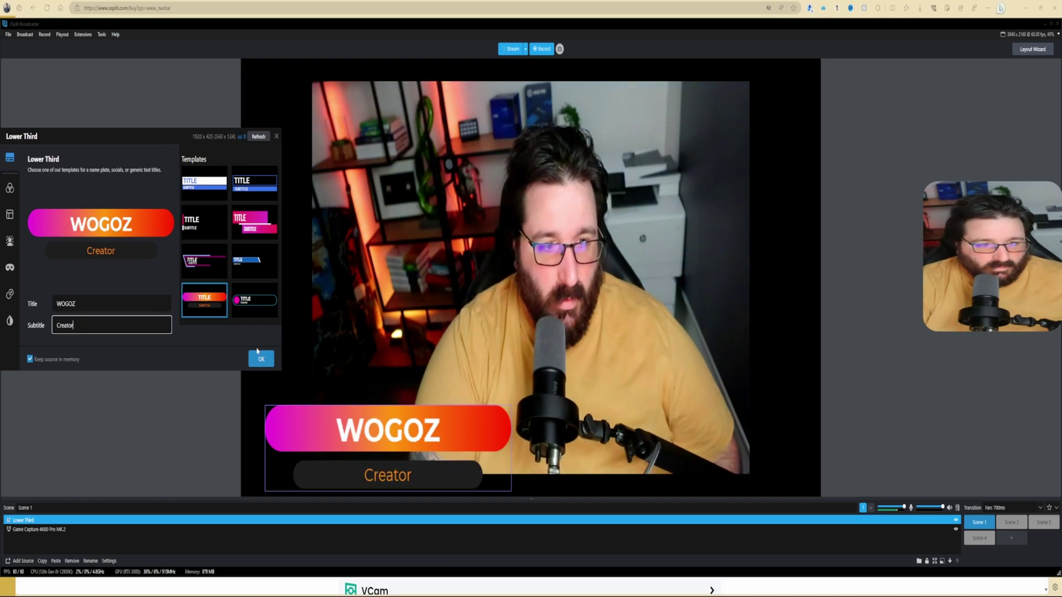
{"action": "left_click", "coordinate": [260, 358]}
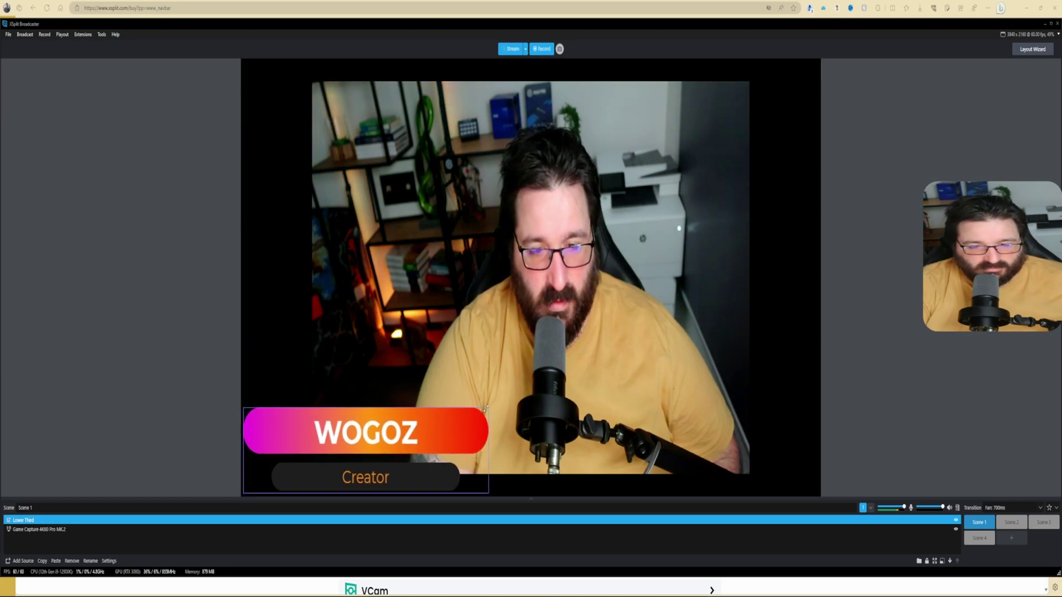
{"action": "left_click_drag", "start_coordinate": [461, 410], "coordinate": [382, 445]}
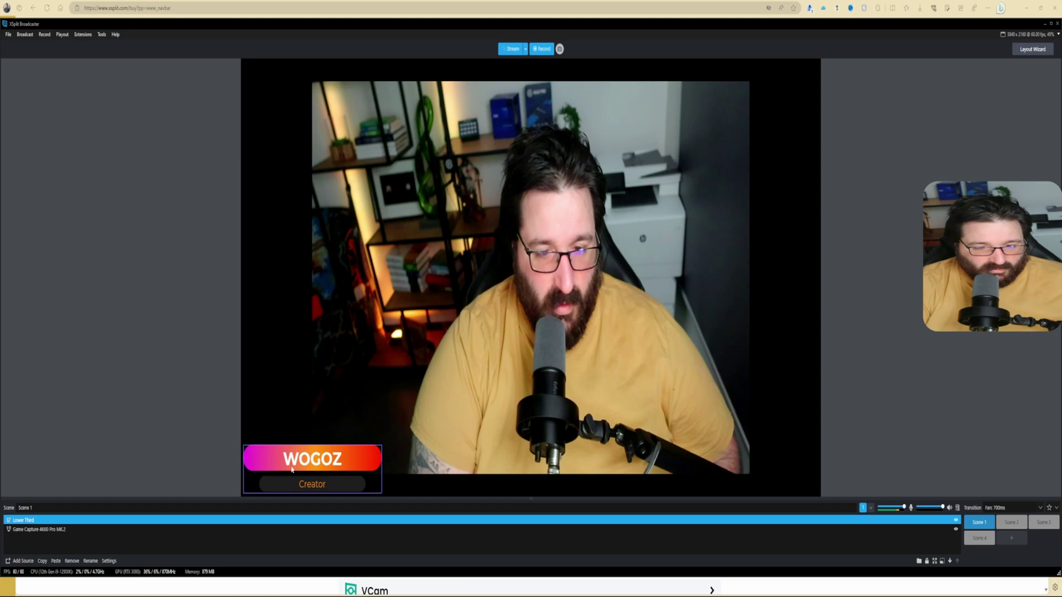
{"action": "right_click", "coordinate": [51, 520]}
- Shift the lower third's colour hue to 26
{"action": "left_click", "coordinate": [72, 518]}
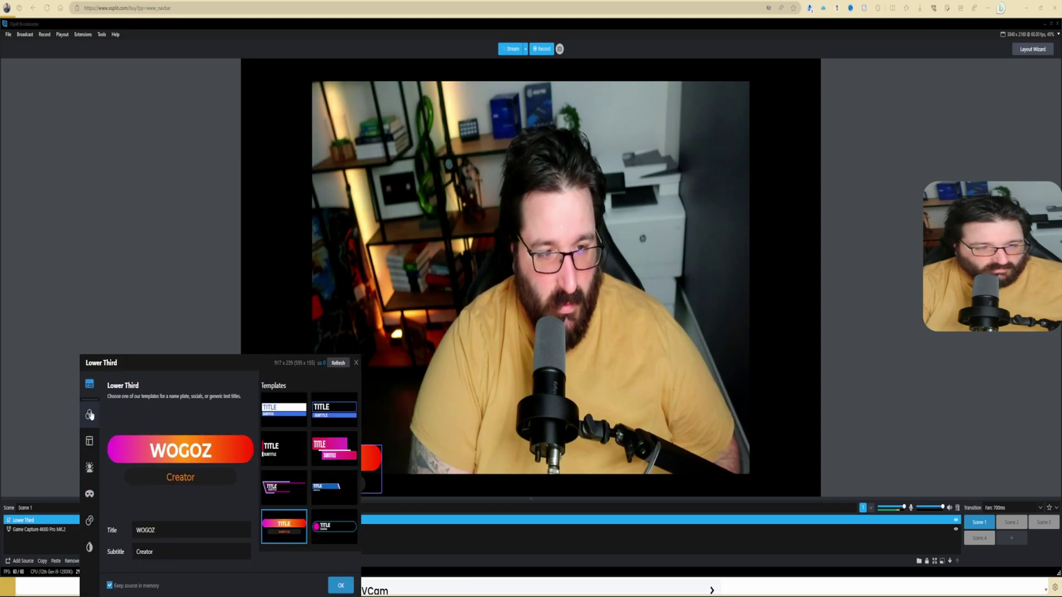
{"action": "left_click", "coordinate": [90, 415]}
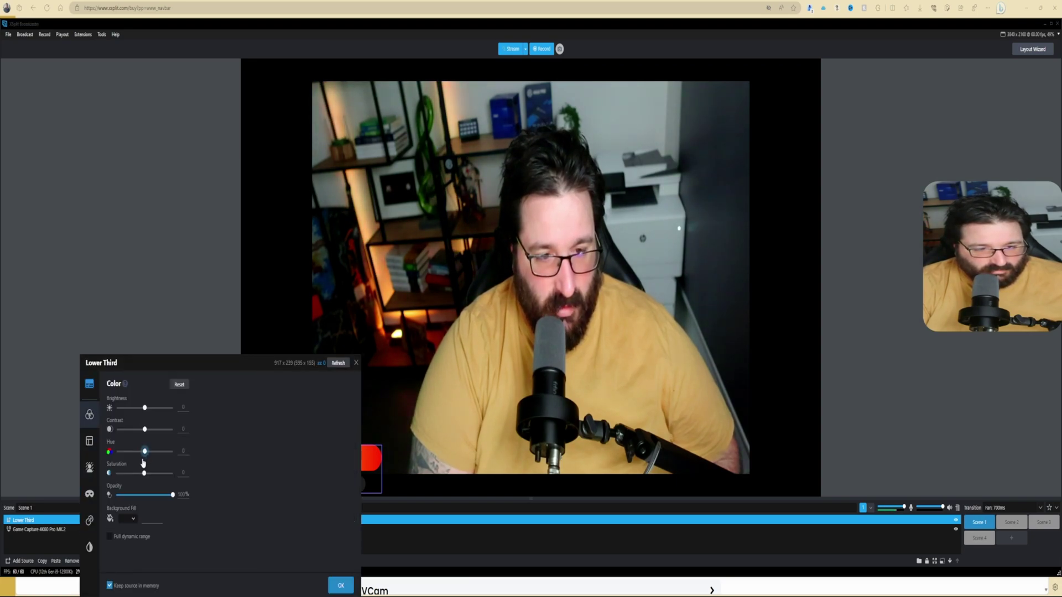
{"action": "left_click_drag", "start_coordinate": [199, 361], "coordinate": [166, 152]}
{"action": "mouse_move", "coordinate": [112, 243]}
{"action": "left_mouse_down"}
{"action": "mouse_move", "coordinate": [151, 260]}
{"action": "mouse_move", "coordinate": [116, 254]}
{"action": "left_mouse_up"}
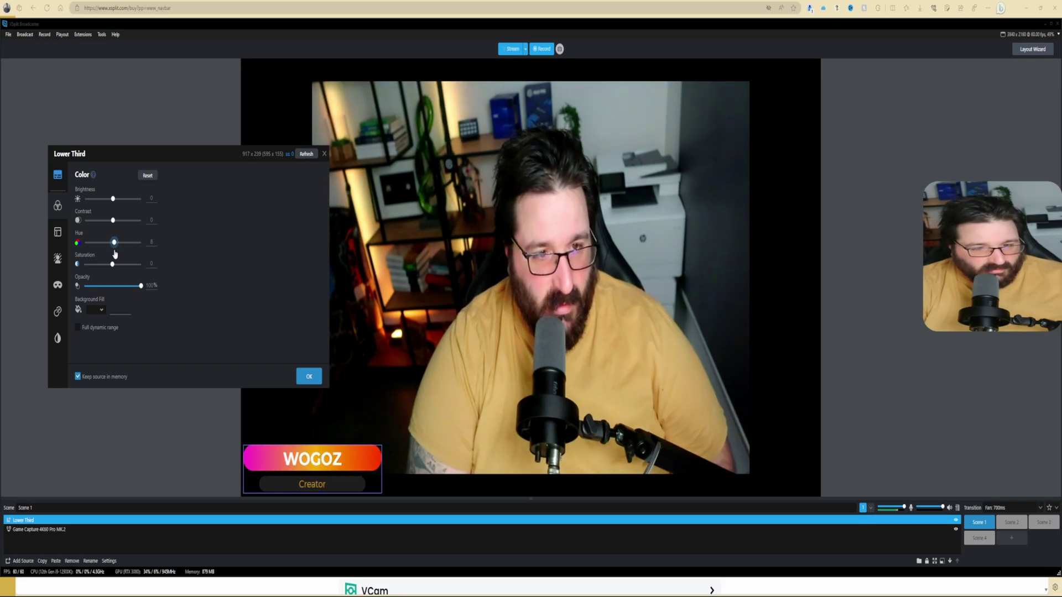
{"action": "scroll", "coordinate": [111, 271], "scroll_direction": "up", "scroll_amount": 3}
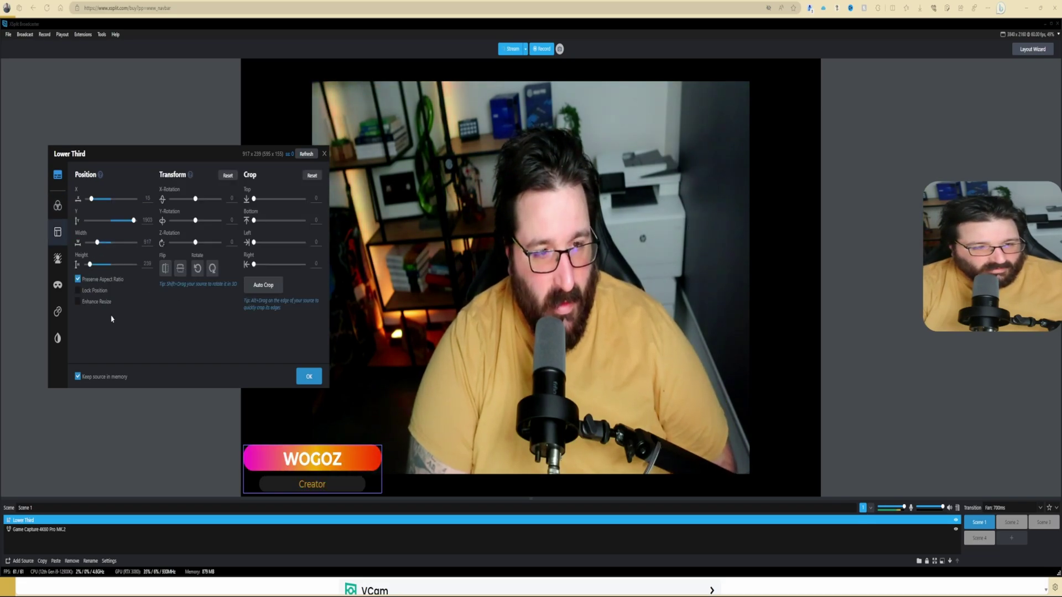
- Lock the lower third's position, enable Enhance Resize, and test then undo a bottom crop
{"action": "left_click", "coordinate": [78, 289]}
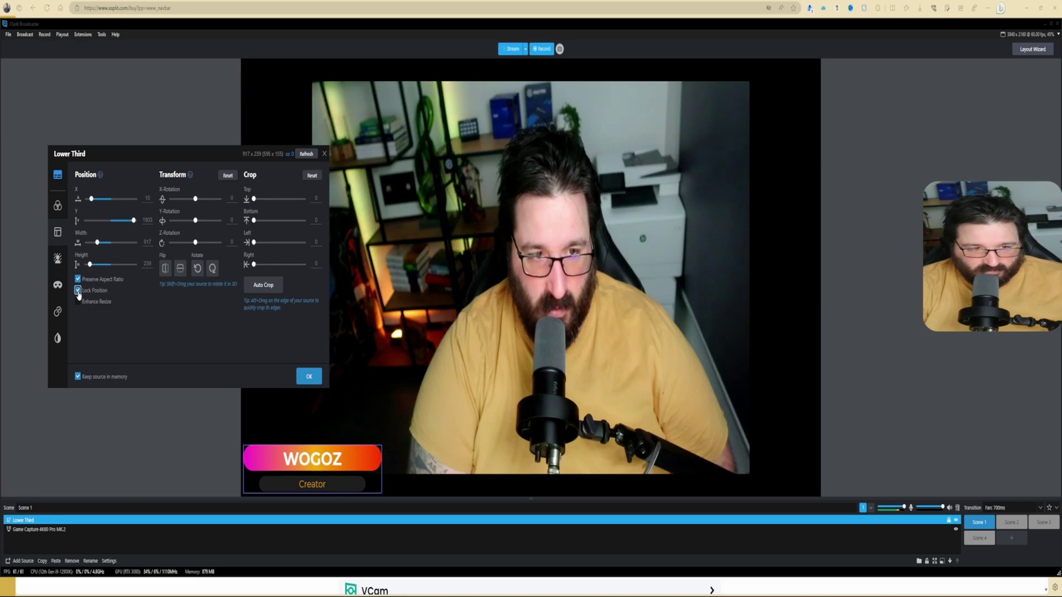
{"action": "left_click", "coordinate": [78, 301]}
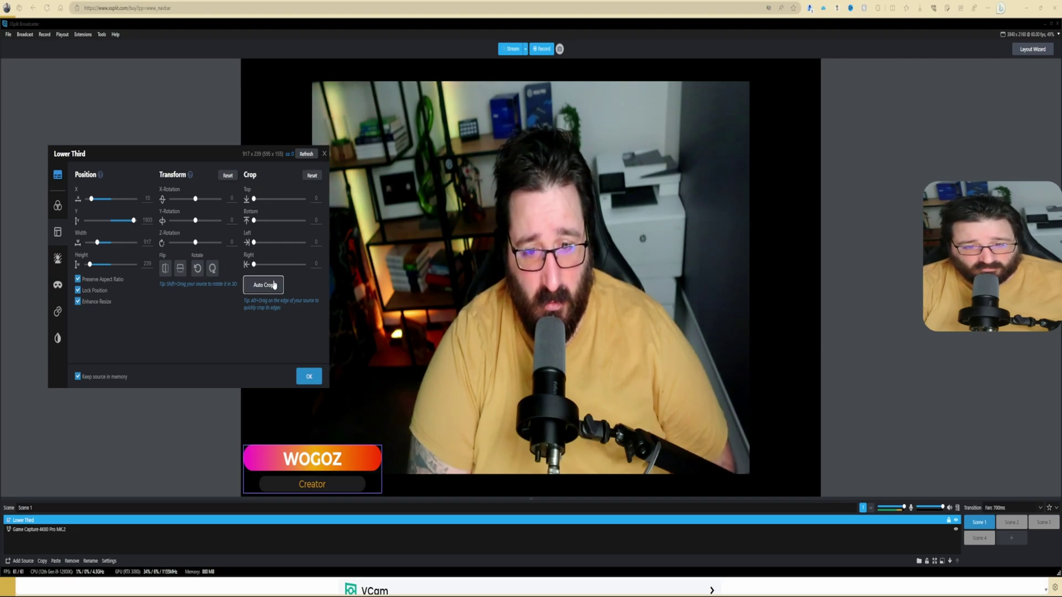
{"action": "left_click_drag", "start_coordinate": [254, 221], "coordinate": [260, 220]}
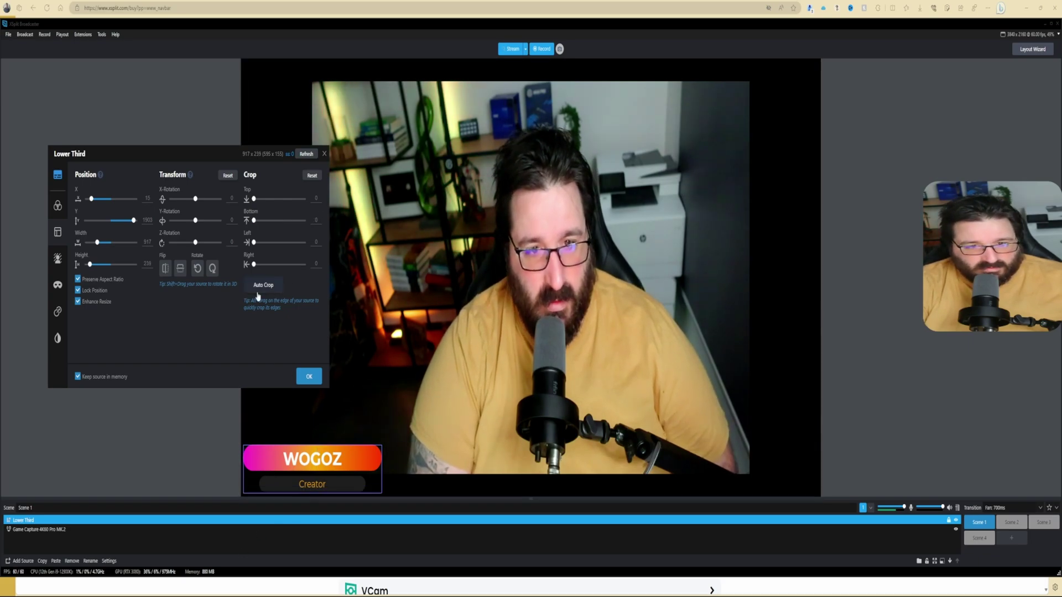
{"action": "left_click_drag", "start_coordinate": [299, 487], "coordinate": [298, 489]}
- Look through the background removal, masking, transition and filter options, then close the lower third settings
{"action": "left_click", "coordinate": [57, 258]}
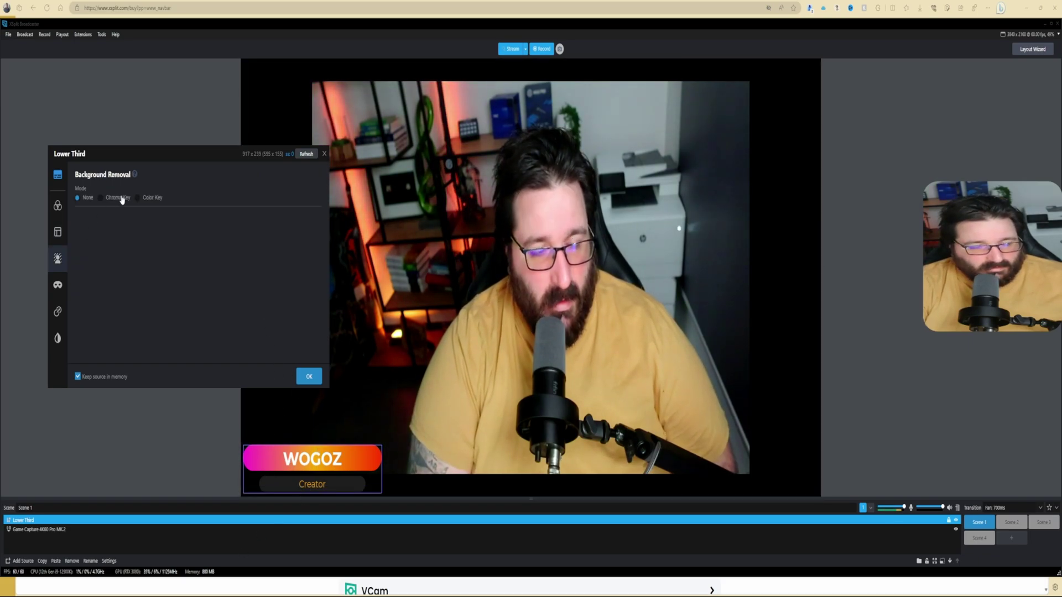
{"action": "left_click", "coordinate": [57, 285]}
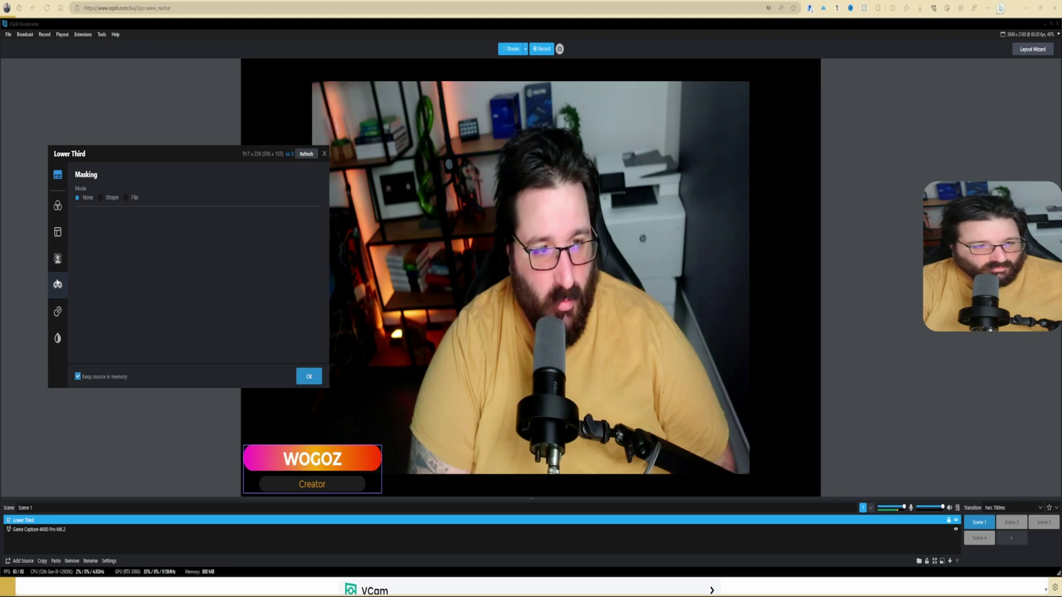
{"action": "left_click", "coordinate": [58, 313]}
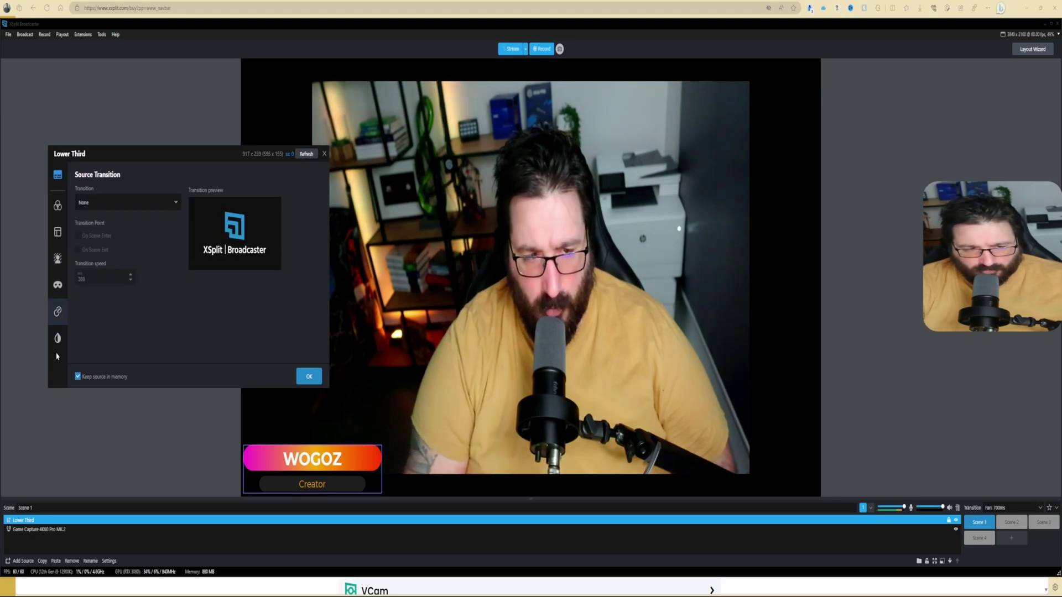
{"action": "left_click", "coordinate": [57, 338]}
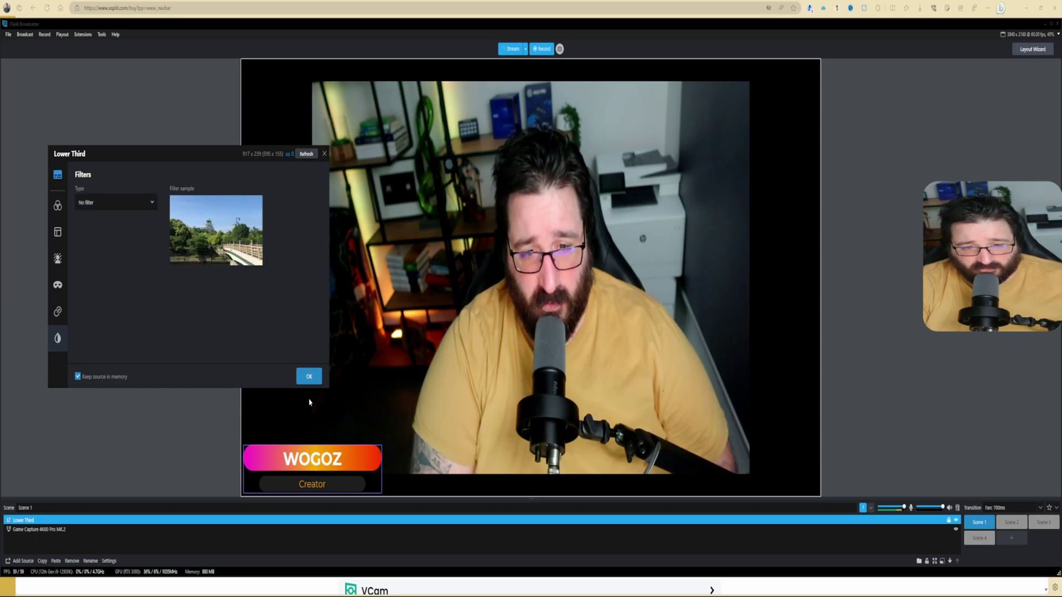
{"action": "left_click", "coordinate": [309, 376]}
- Apply the Sharpen filter to the camera source and reduce its intensity
{"action": "right_click", "coordinate": [37, 529]}
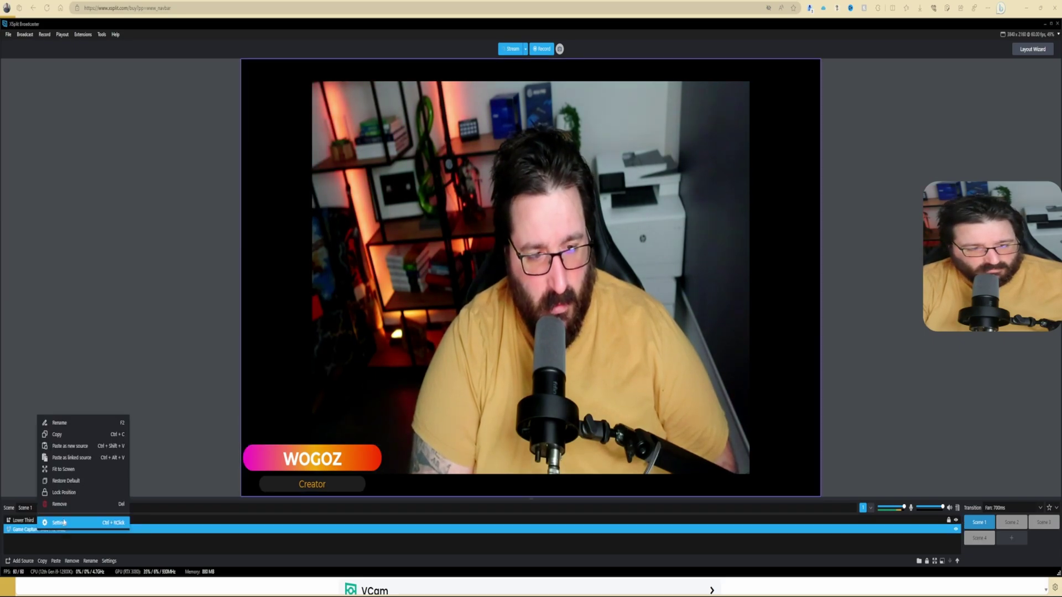
{"action": "left_click", "coordinate": [107, 491]}
{"action": "left_click", "coordinate": [121, 414]}
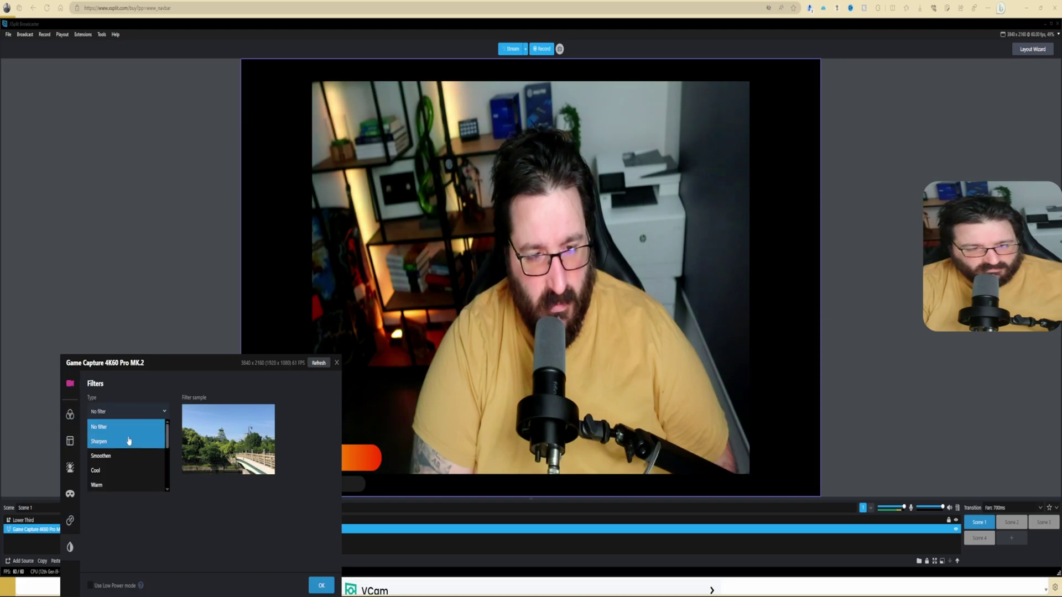
{"action": "left_click", "coordinate": [129, 443]}
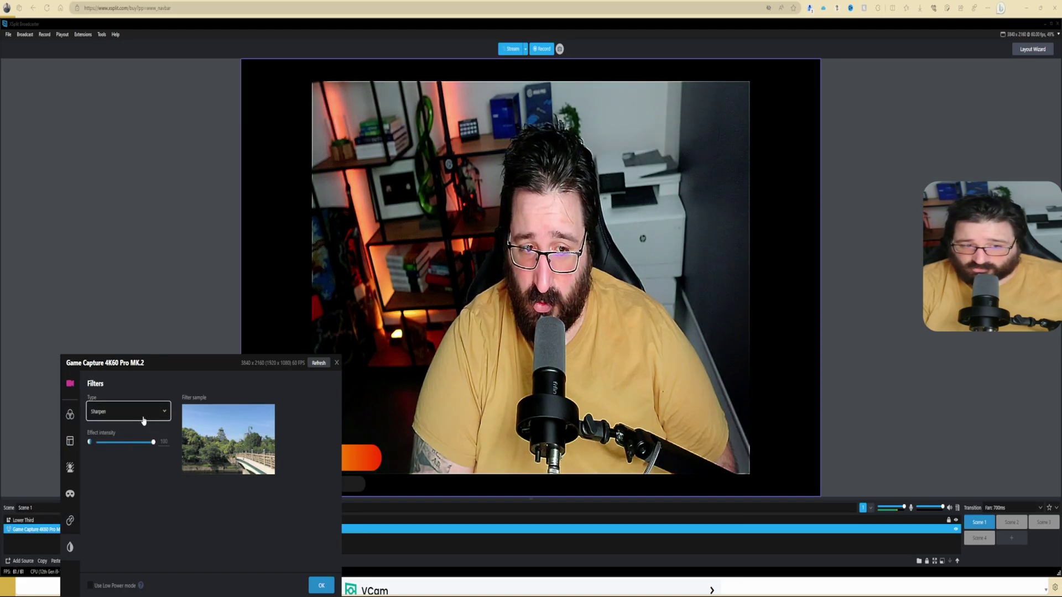
{"action": "left_click_drag", "start_coordinate": [154, 443], "coordinate": [114, 449]}
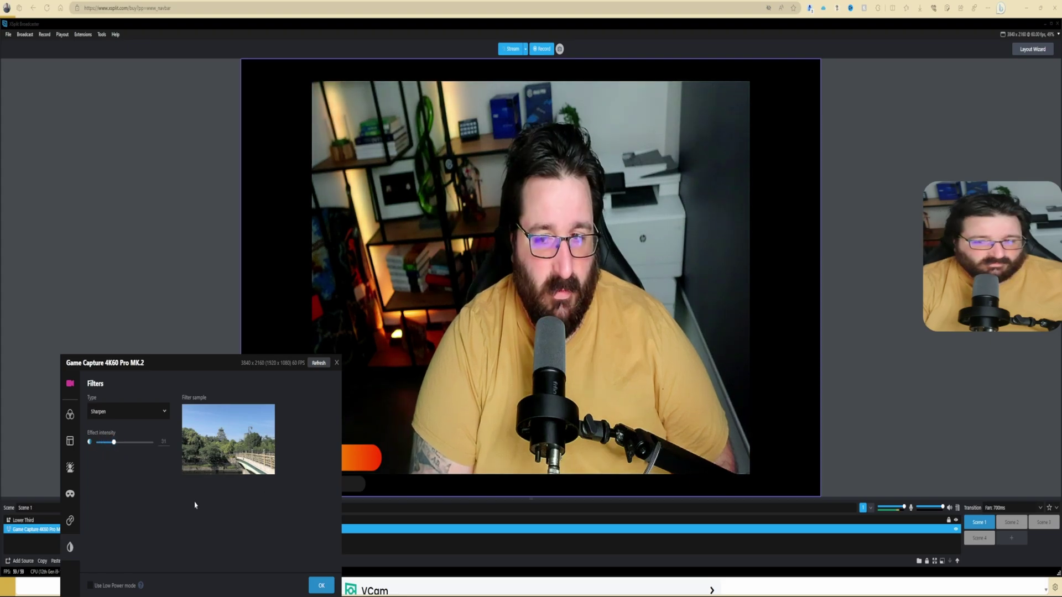
- Cycle the camera filter through Smoothen, Cool, Warm and Old Movie, raising Old Movie to 100
{"action": "left_click", "coordinate": [133, 412]}
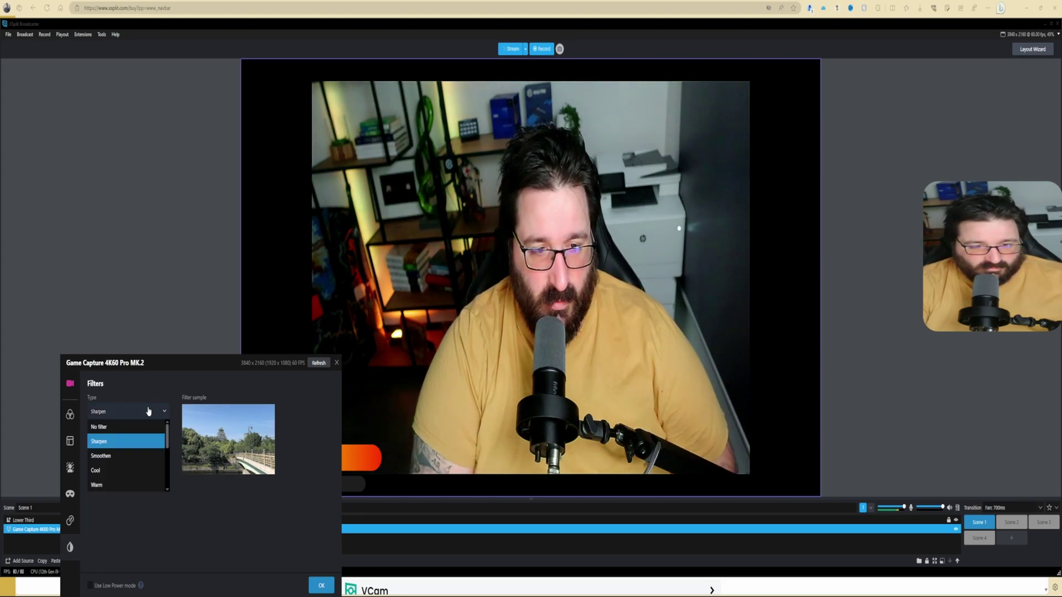
{"action": "left_click", "coordinate": [127, 466]}
{"action": "key", "text": "Down"}
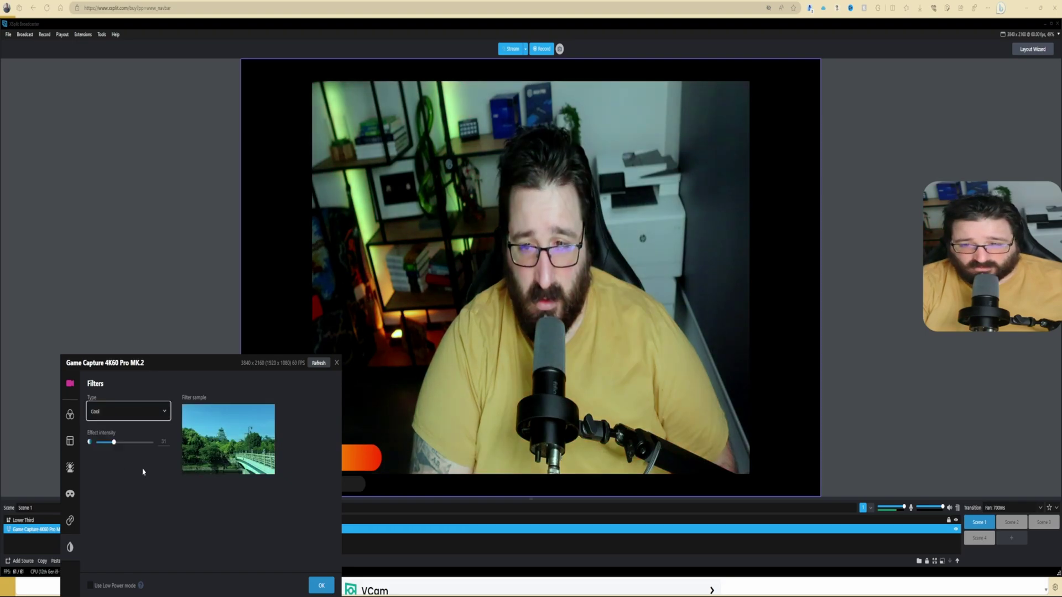
{"action": "left_click", "coordinate": [154, 411]}
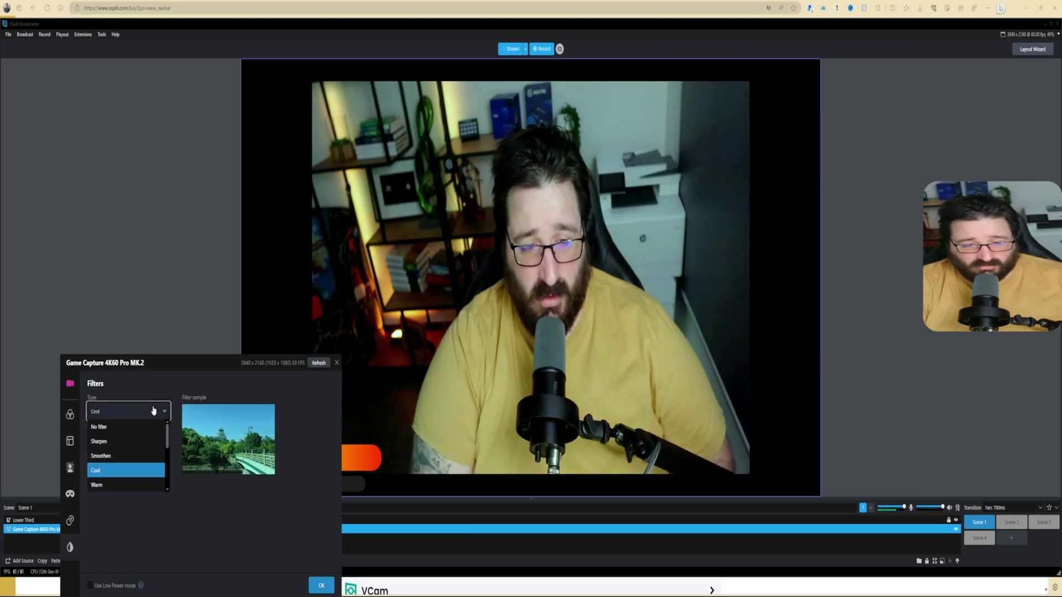
{"action": "left_click", "coordinate": [140, 485]}
{"action": "scroll", "coordinate": [161, 492], "scroll_direction": "down", "scroll_amount": 3}
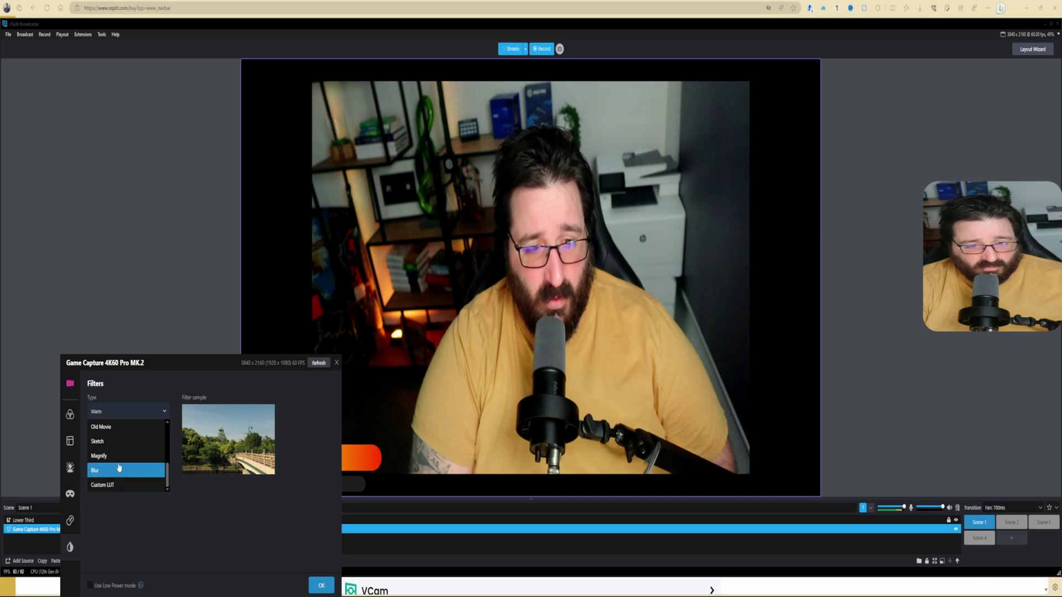
{"action": "left_click", "coordinate": [127, 427]}
{"action": "left_click_drag", "start_coordinate": [113, 443], "coordinate": [153, 443]}
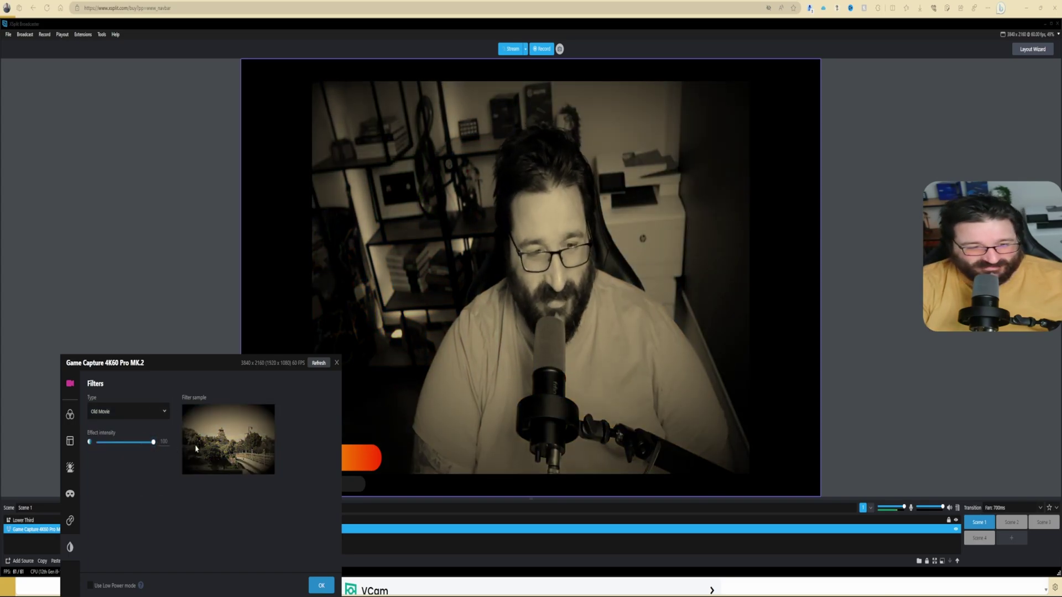
- Try the Blur and Magnify filters, turning each amount down to 0
{"action": "key", "text": "b"}
{"action": "left_click_drag", "start_coordinate": [150, 447], "coordinate": [99, 446]}
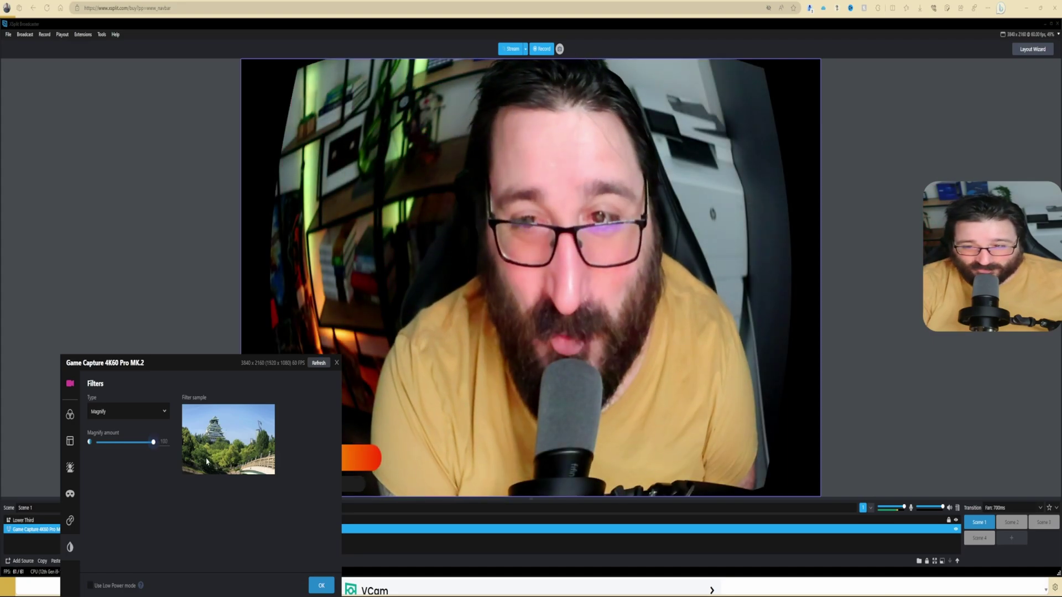
{"action": "left_click_drag", "start_coordinate": [154, 442], "coordinate": [96, 442]}
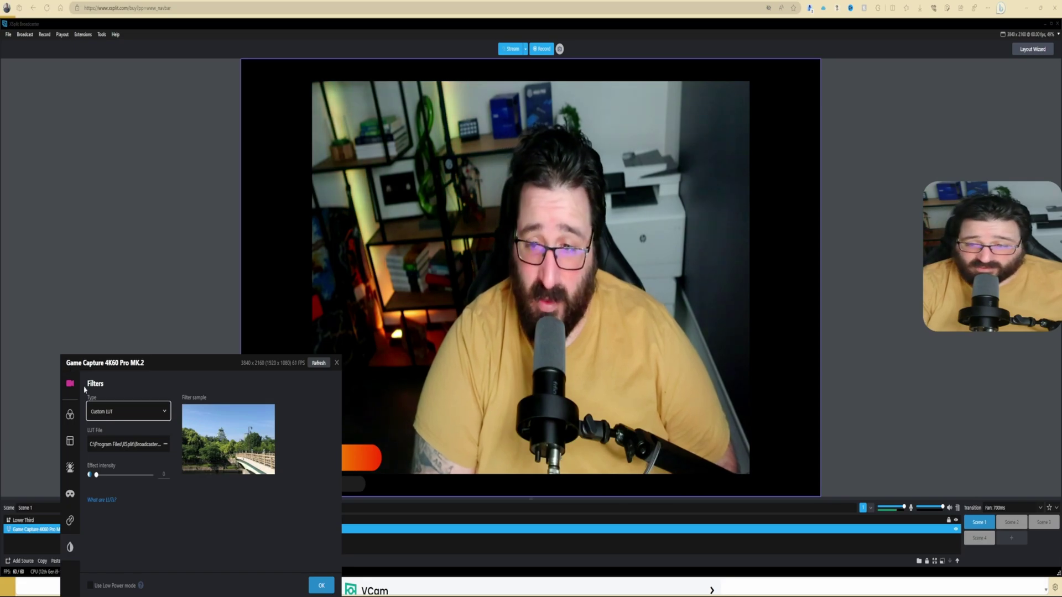
- Reset the camera filter to No filter and add an Instant Replay source to Scene 1
{"action": "left_click", "coordinate": [106, 414]}
{"action": "left_click", "coordinate": [104, 427]}
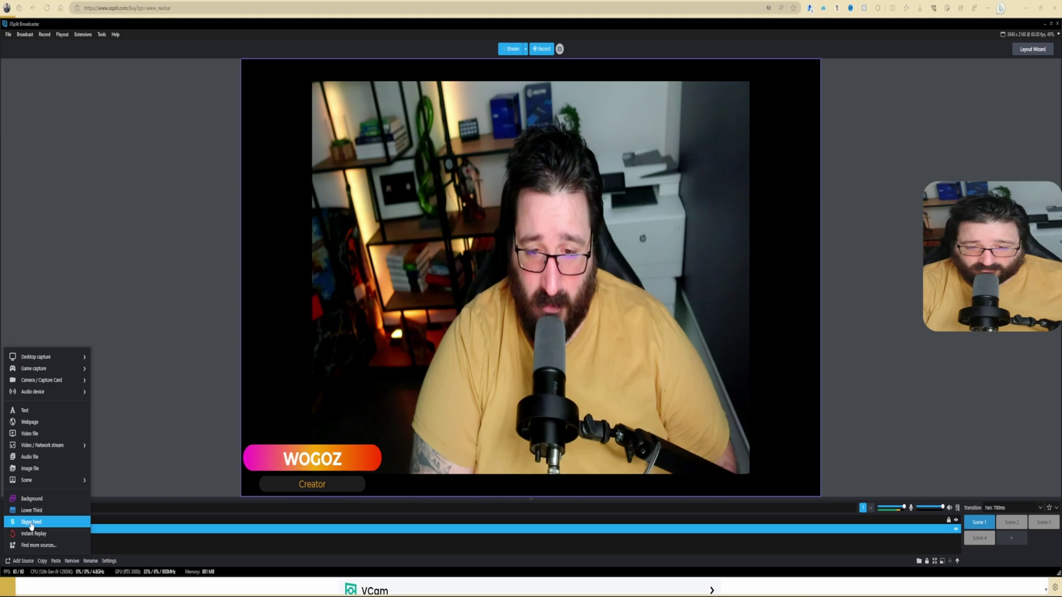
{"action": "left_click", "coordinate": [31, 522]}
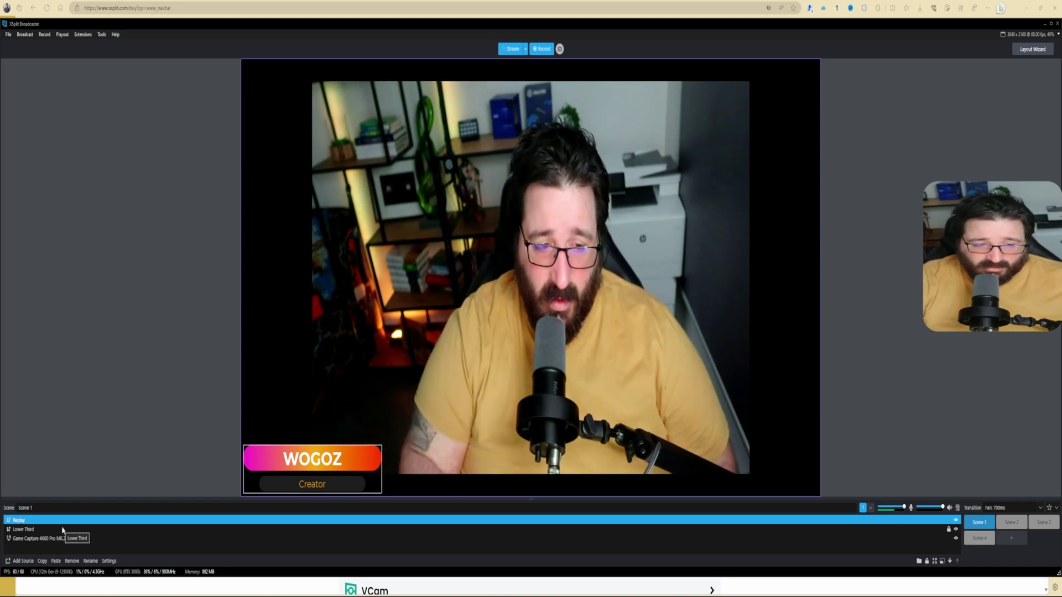
- Set the Replay source's audio output to Stream Only and connect it to the YouTube Live output
{"action": "right_click", "coordinate": [32, 520]}
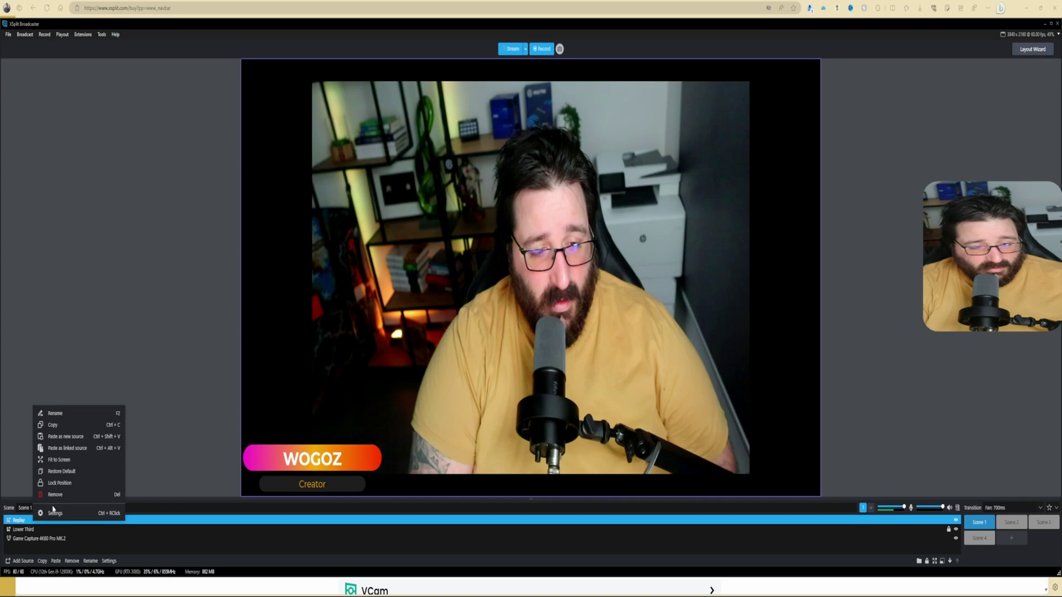
{"action": "left_click", "coordinate": [55, 515]}
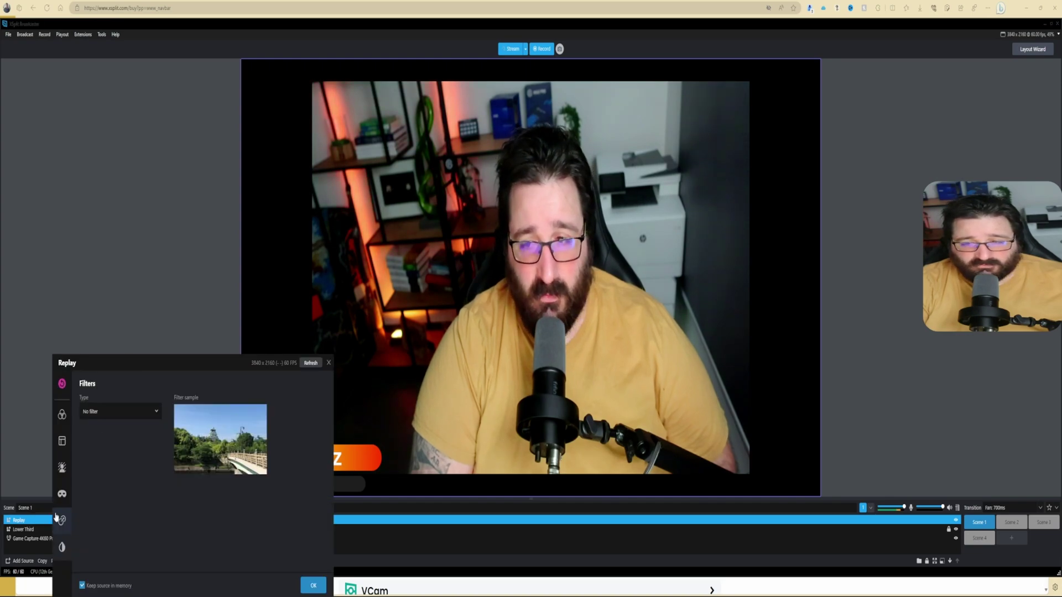
{"action": "left_click", "coordinate": [63, 384]}
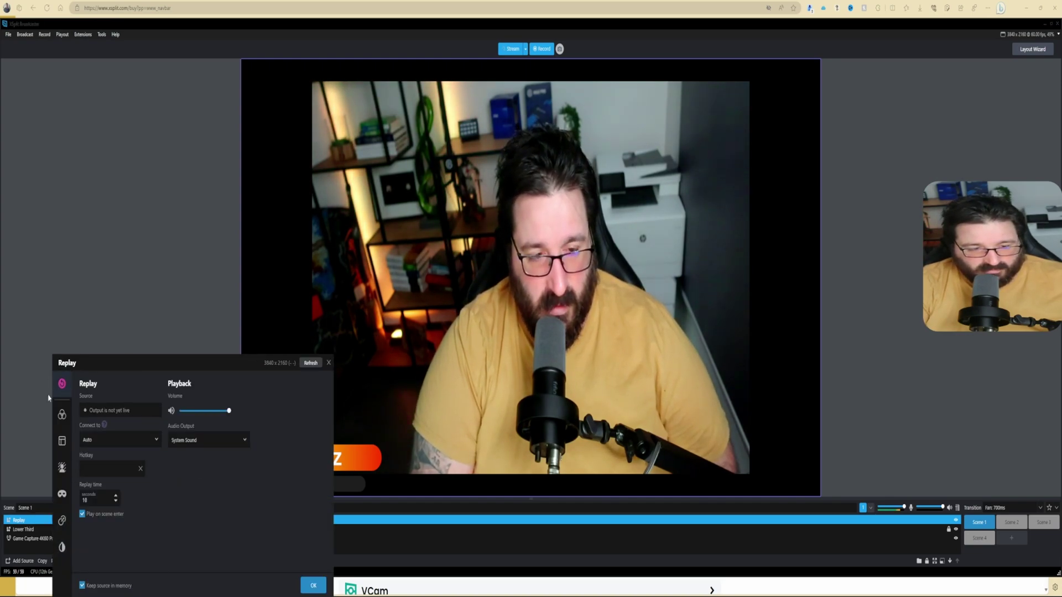
{"action": "left_click", "coordinate": [202, 441]}
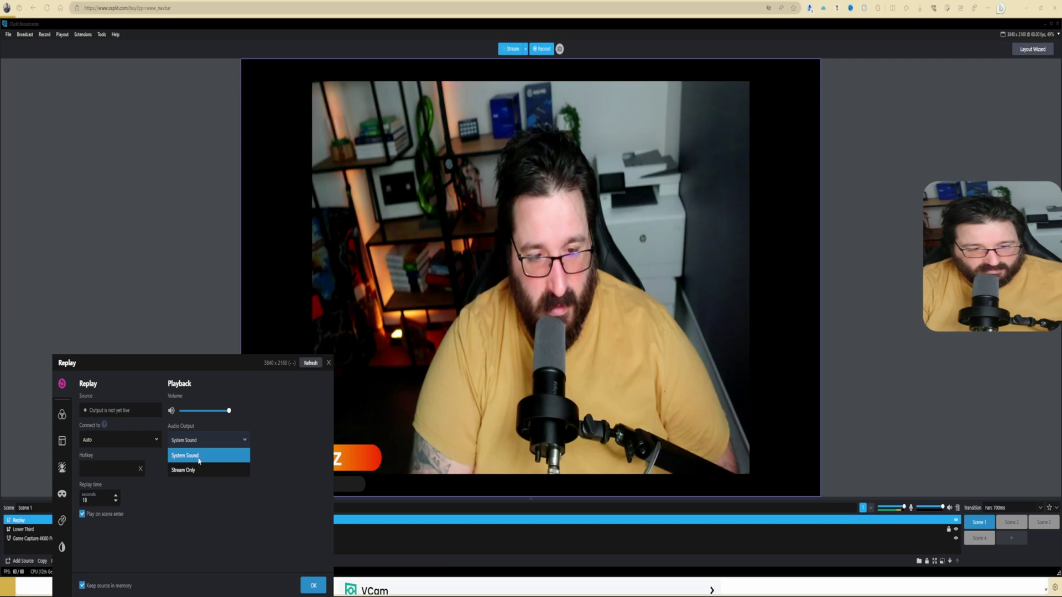
{"action": "left_click", "coordinate": [186, 470]}
{"action": "left_click", "coordinate": [111, 439]}
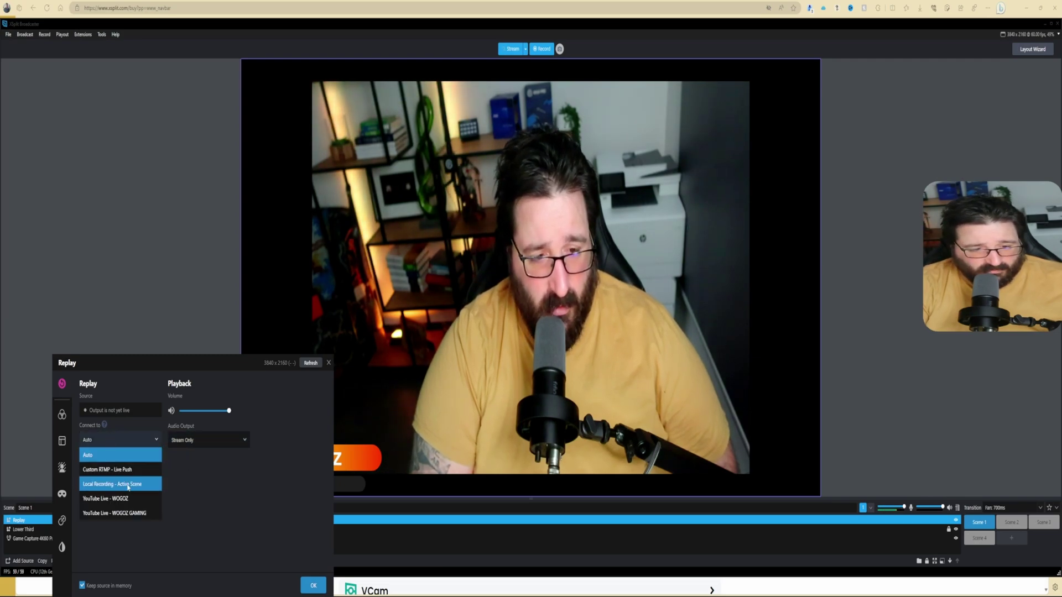
{"action": "left_click", "coordinate": [127, 513]}
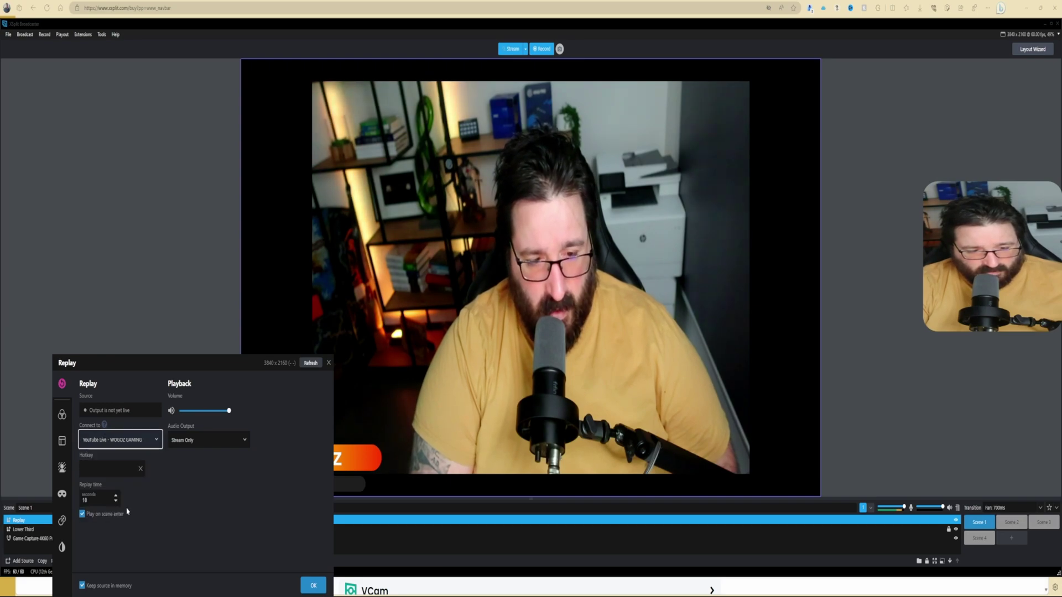
- Assign the replay hotkey Alt+Z, set replay time to 30 seconds, and confirm
{"action": "left_click", "coordinate": [111, 473]}
{"action": "key", "text": "alt+z"}
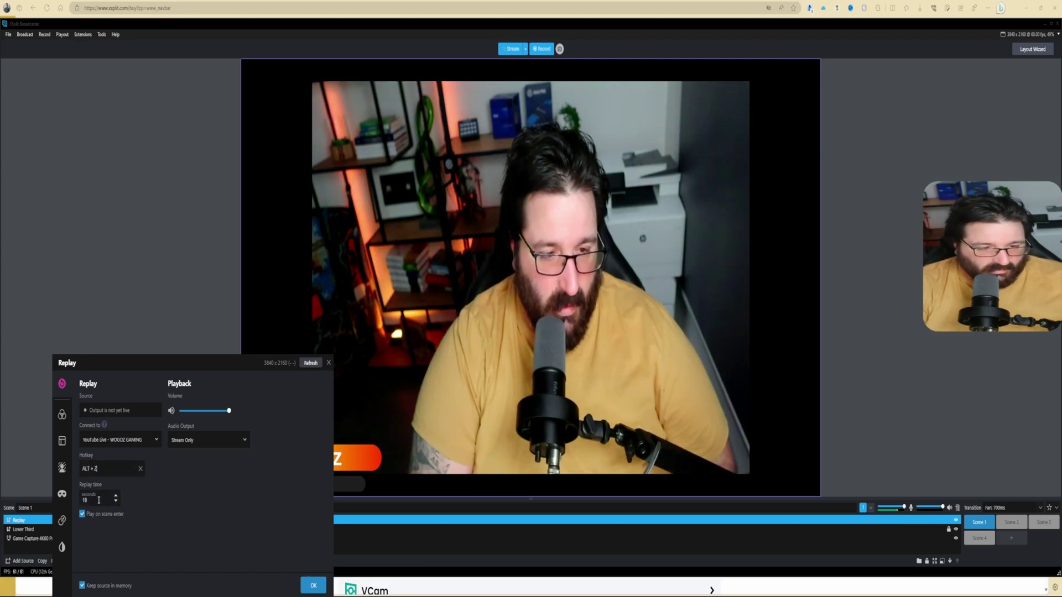
{"action": "left_click_drag", "start_coordinate": [98, 501], "coordinate": [79, 500]}
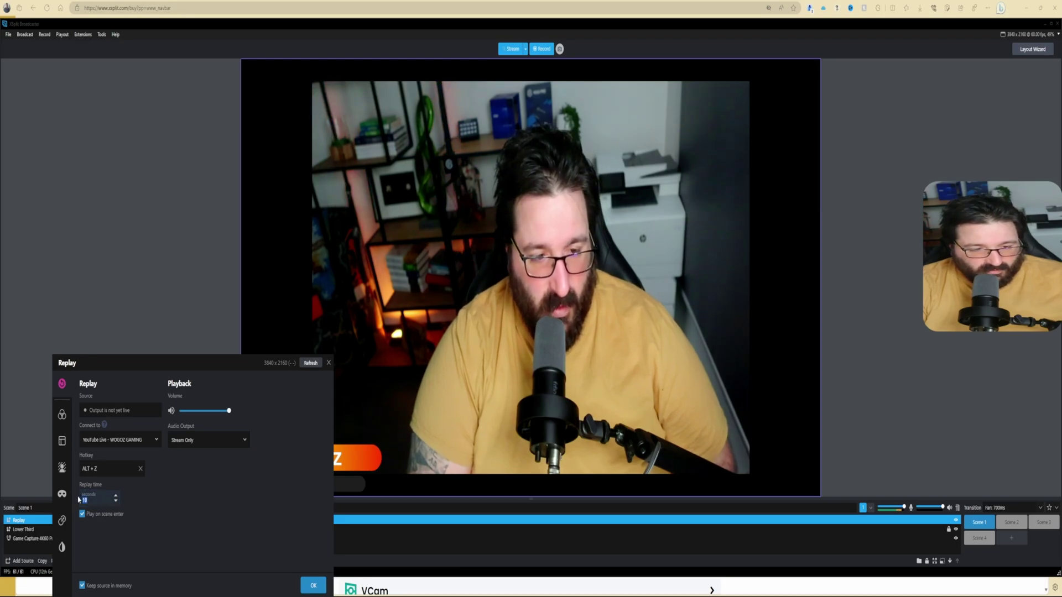
{"action": "type", "text": "30"}
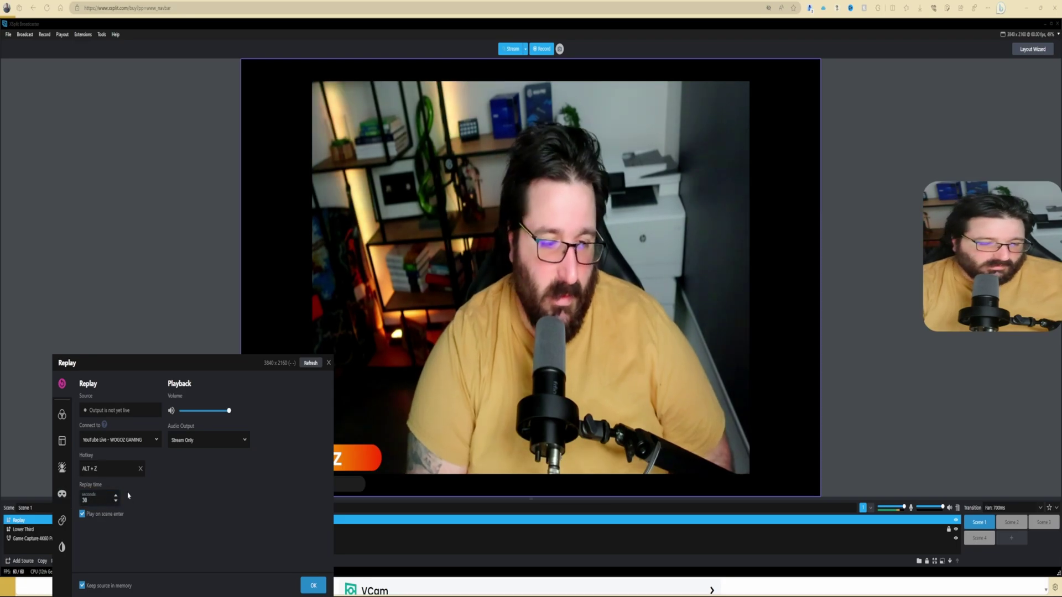
{"action": "left_click", "coordinate": [313, 585]}
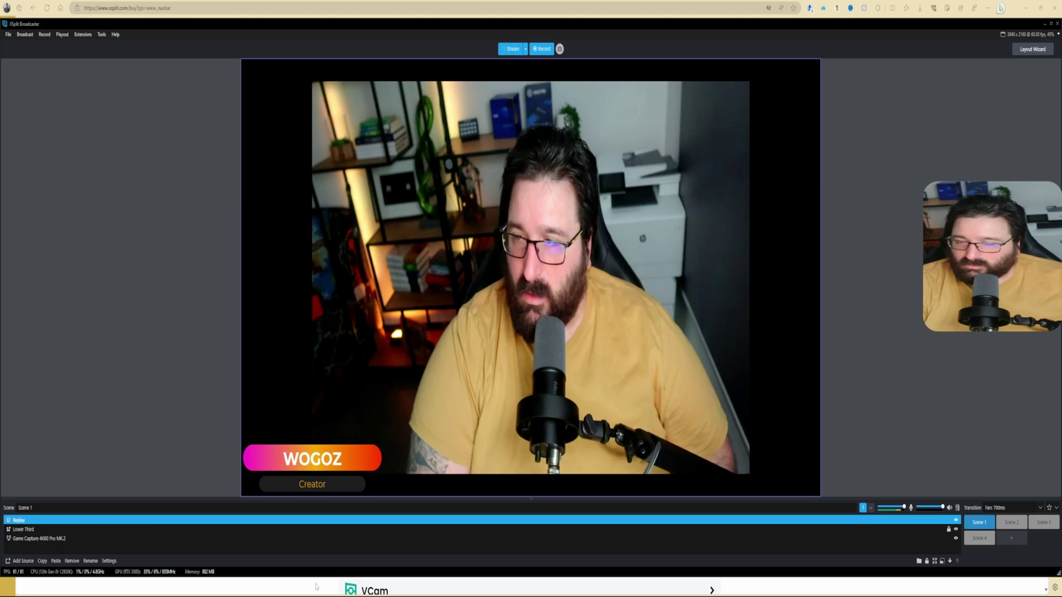
- Open and dismiss the Replay source's options, then show the list of addable source types
{"action": "right_click", "coordinate": [18, 519]}
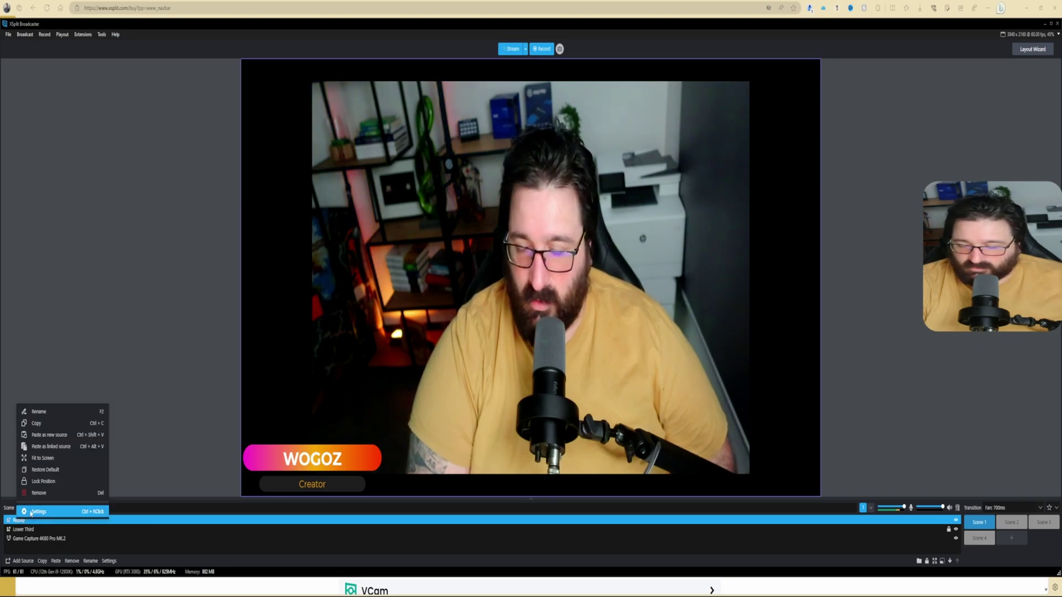
{"action": "left_click", "coordinate": [957, 520]}
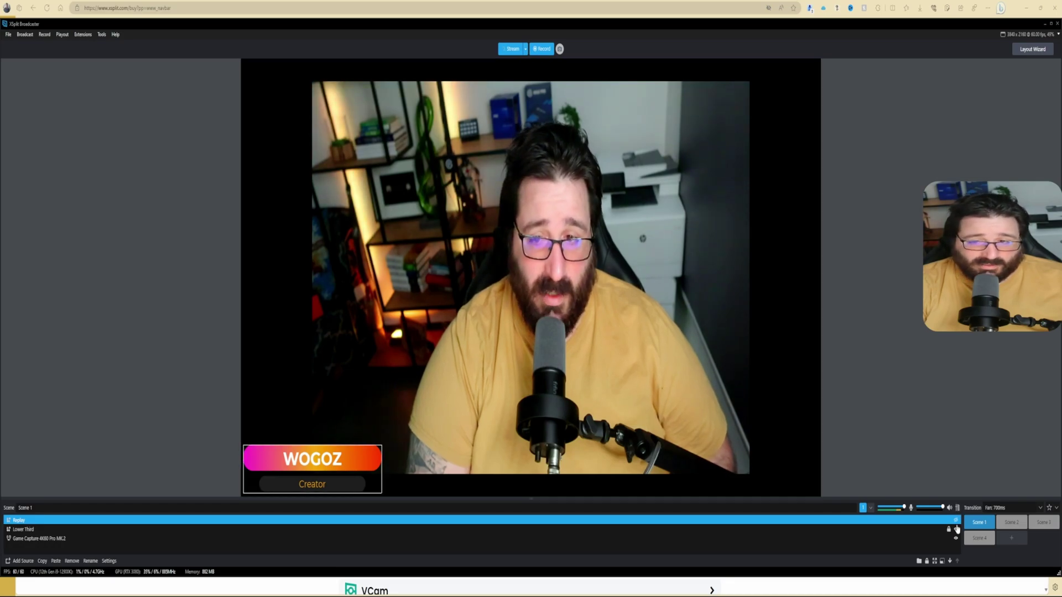
{"action": "left_click", "coordinate": [22, 561]}
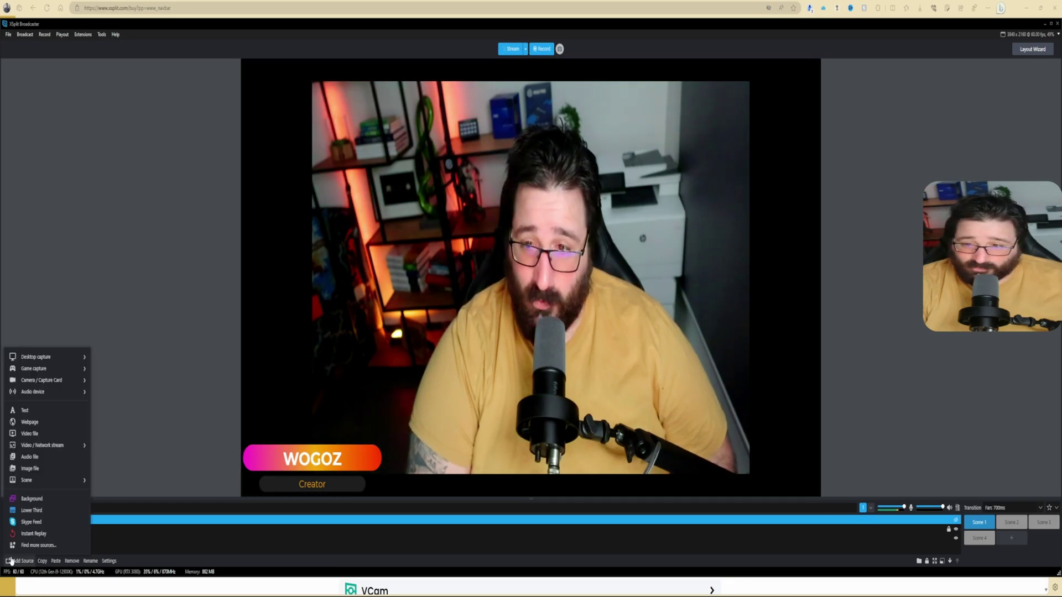
- Open the Plugin Store through Find more sources and scroll through its sources, extensions and outputs
{"action": "left_click", "coordinate": [43, 546]}
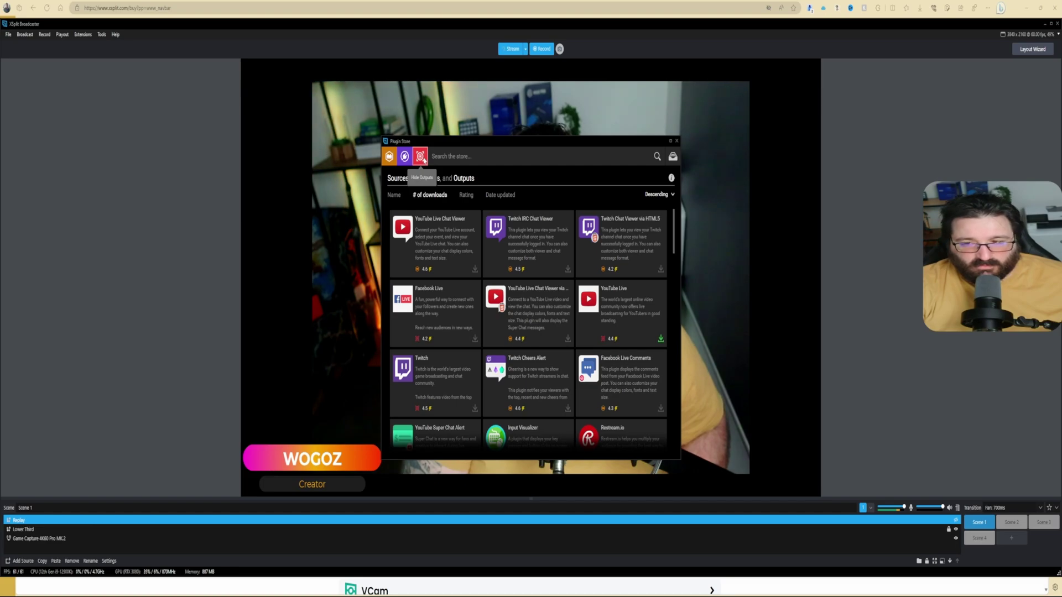
{"action": "scroll", "coordinate": [553, 310], "scroll_direction": "down", "scroll_amount": 3}
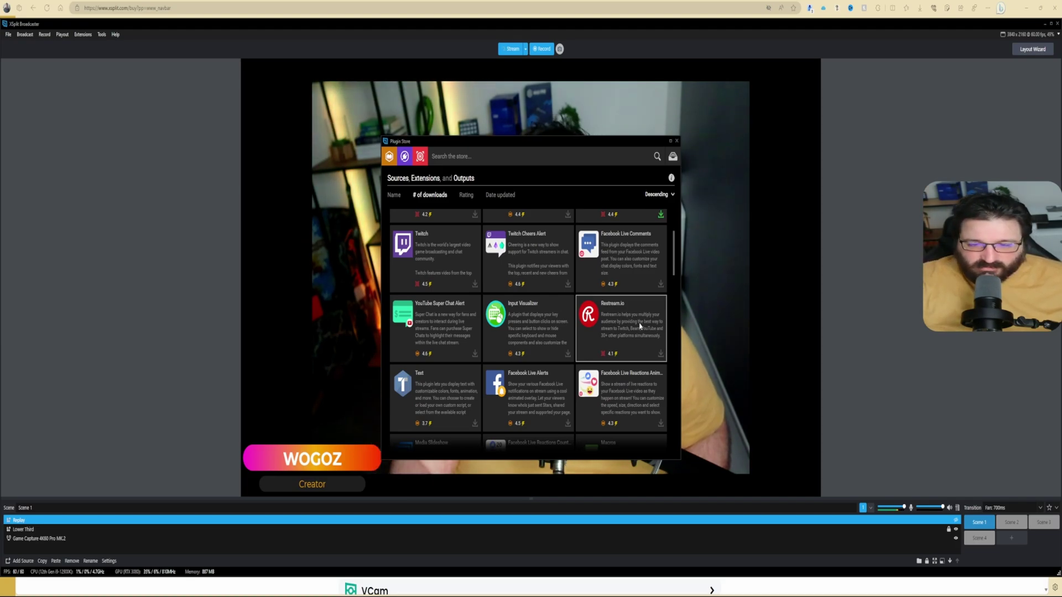
{"action": "scroll", "coordinate": [513, 350], "scroll_direction": "down", "scroll_amount": 5}
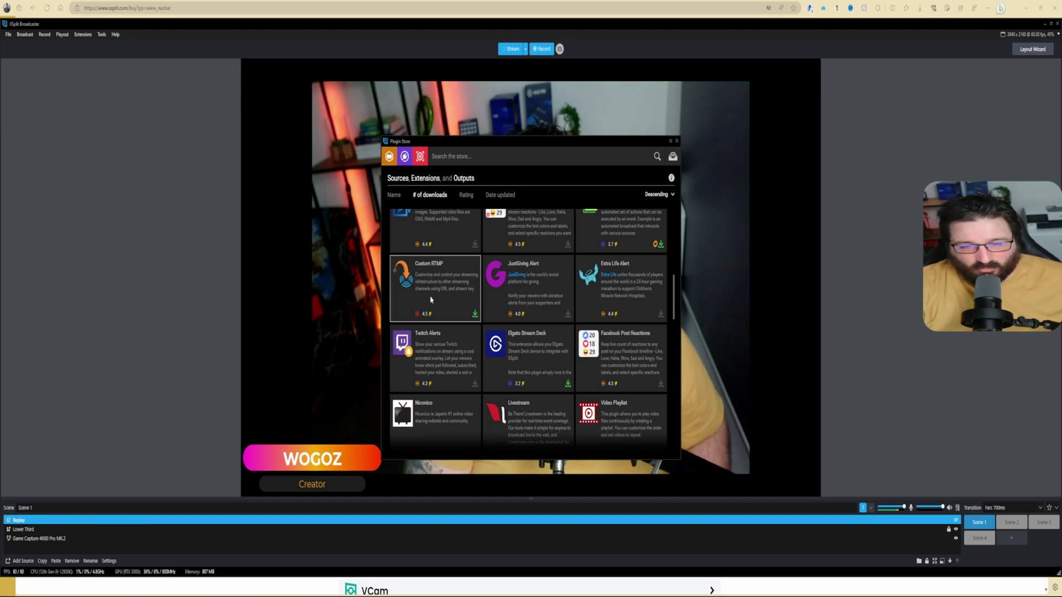
{"action": "scroll", "coordinate": [456, 312], "scroll_direction": "down", "scroll_amount": 5}
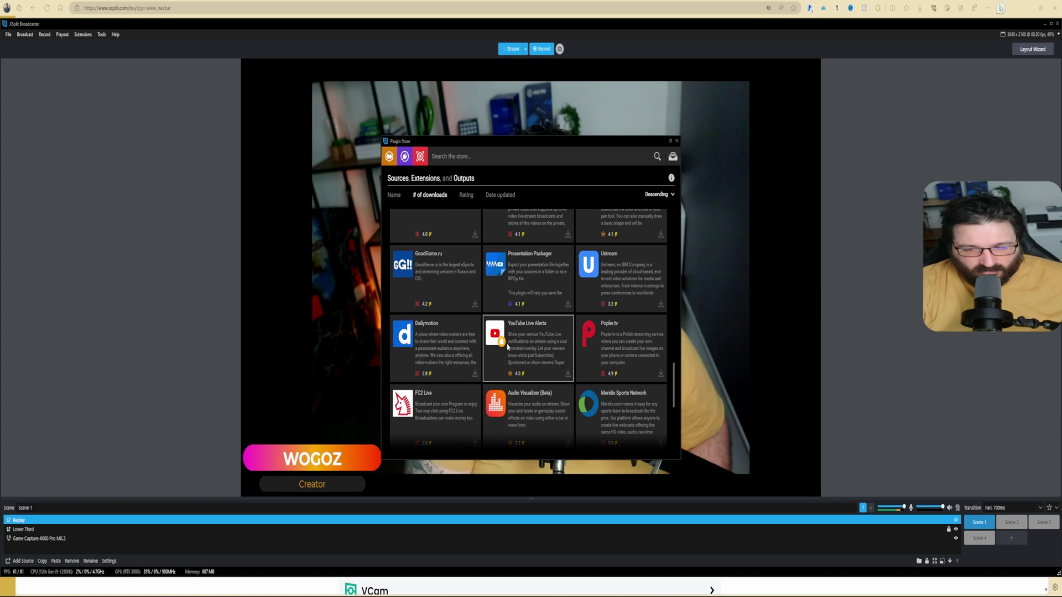
{"action": "scroll", "coordinate": [515, 344], "scroll_direction": "down", "scroll_amount": 2}
{"action": "scroll", "coordinate": [526, 337], "scroll_direction": "down", "scroll_amount": 1}
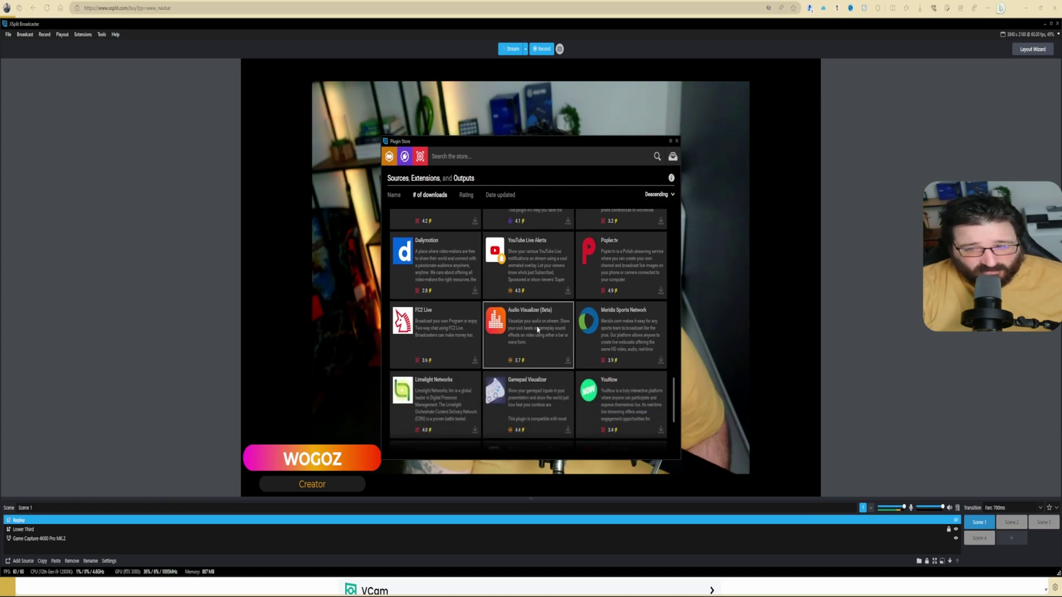
{"action": "scroll", "coordinate": [550, 308], "scroll_direction": "down", "scroll_amount": 4}
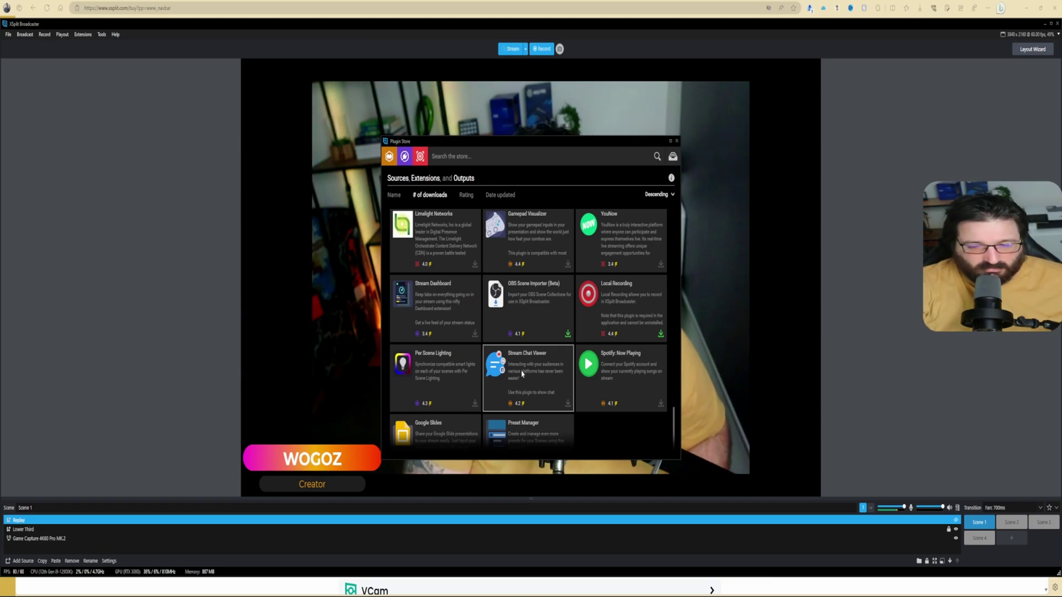
{"action": "scroll", "coordinate": [521, 366], "scroll_direction": "down", "scroll_amount": 1}
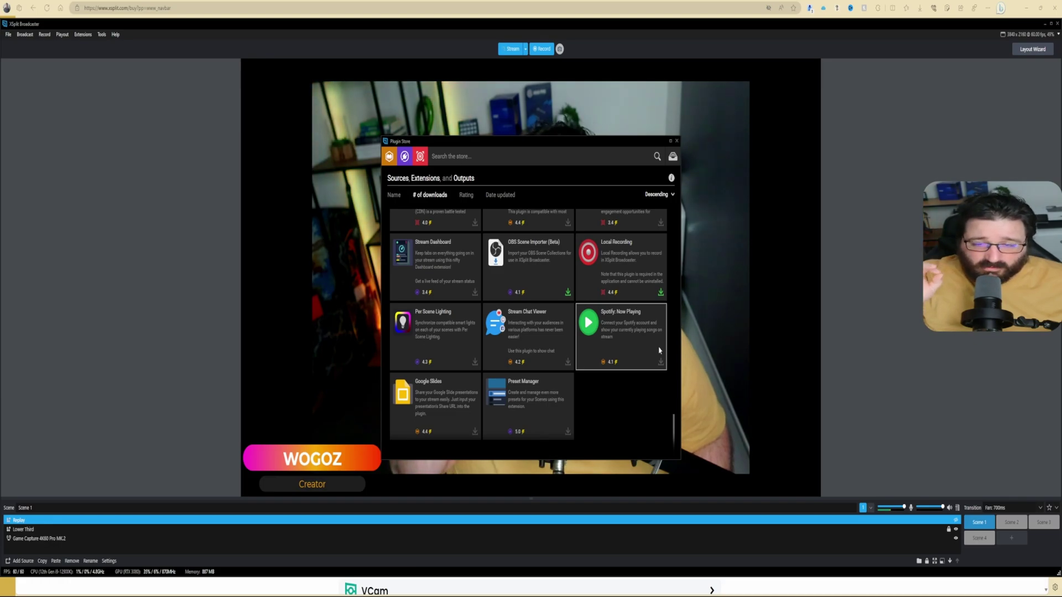
{"action": "key", "text": "Escape"}
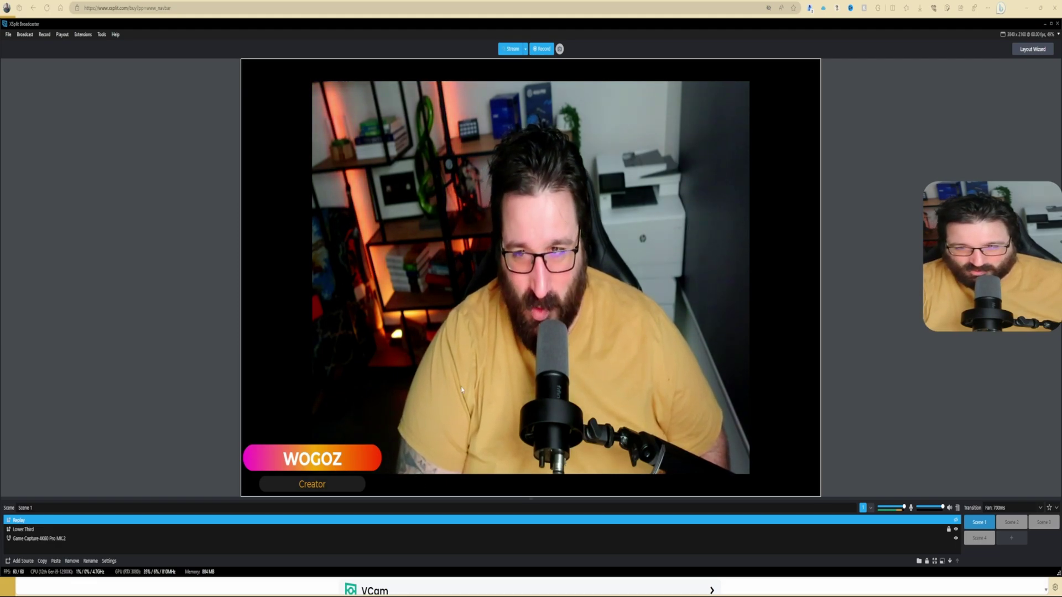
{"action": "left_click", "coordinate": [526, 51]}
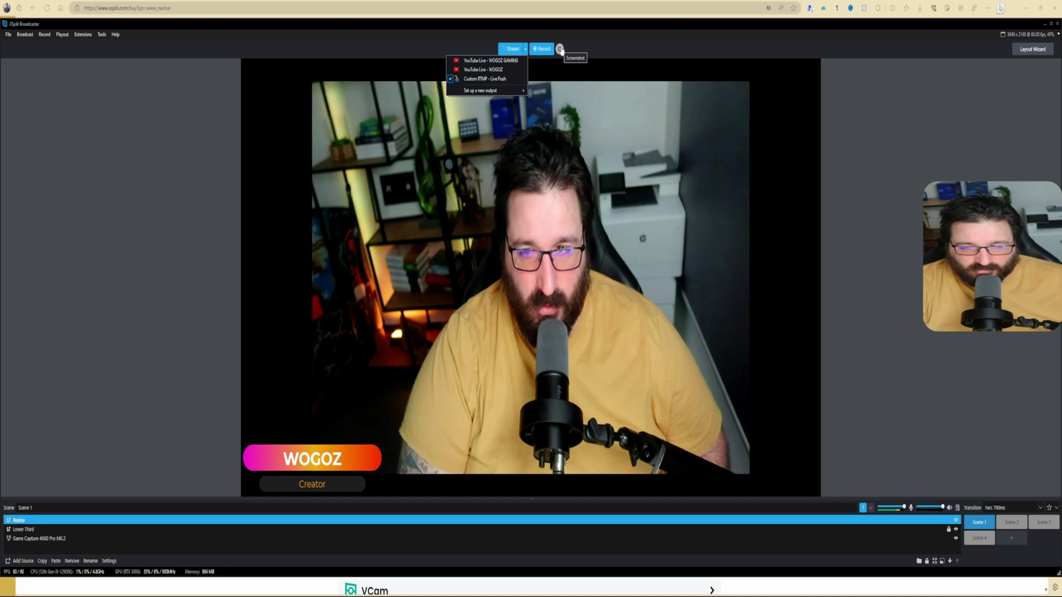
{"action": "left_click", "coordinate": [675, 49]}
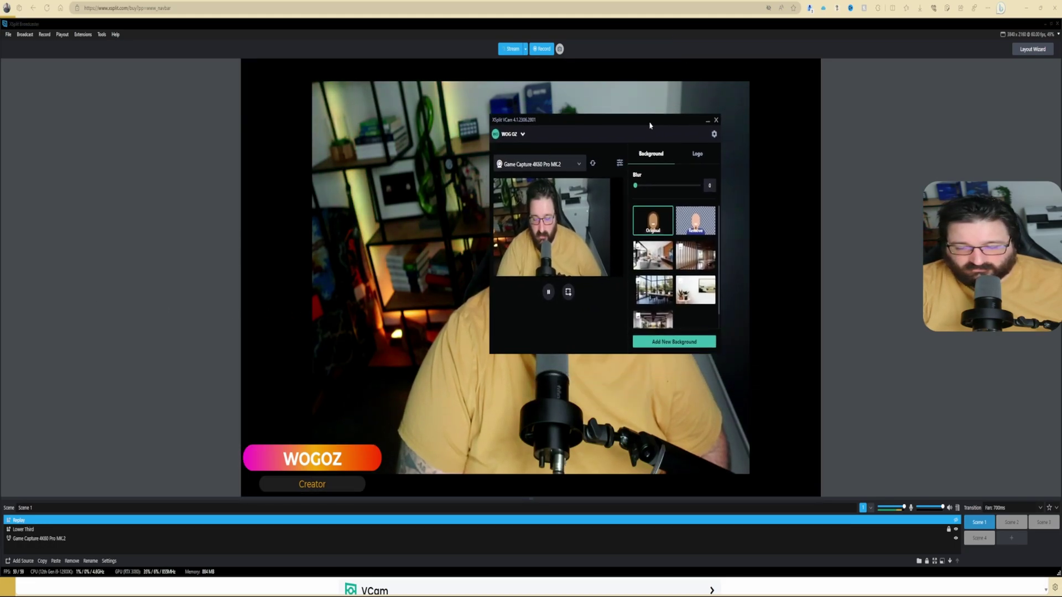
- Select the Game Capture 4K60 Pro MK.2 camera and apply Remove background for a black backdrop
{"action": "left_click_drag", "start_coordinate": [650, 125], "coordinate": [567, 161]}
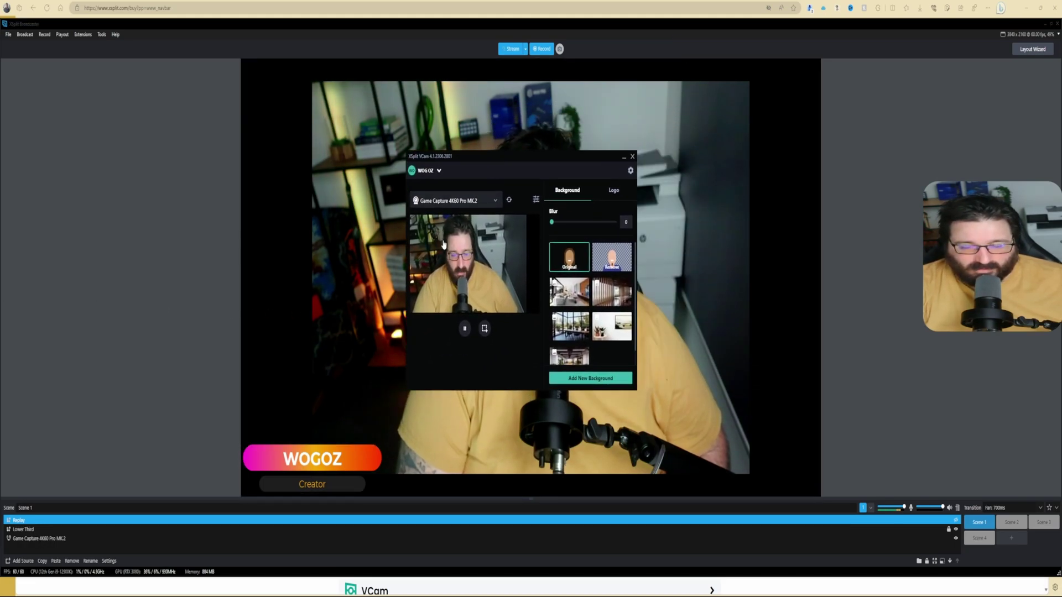
{"action": "left_click", "coordinate": [476, 200]}
{"action": "scroll", "coordinate": [437, 339], "scroll_direction": "down", "scroll_amount": 2}
{"action": "left_click", "coordinate": [438, 340]}
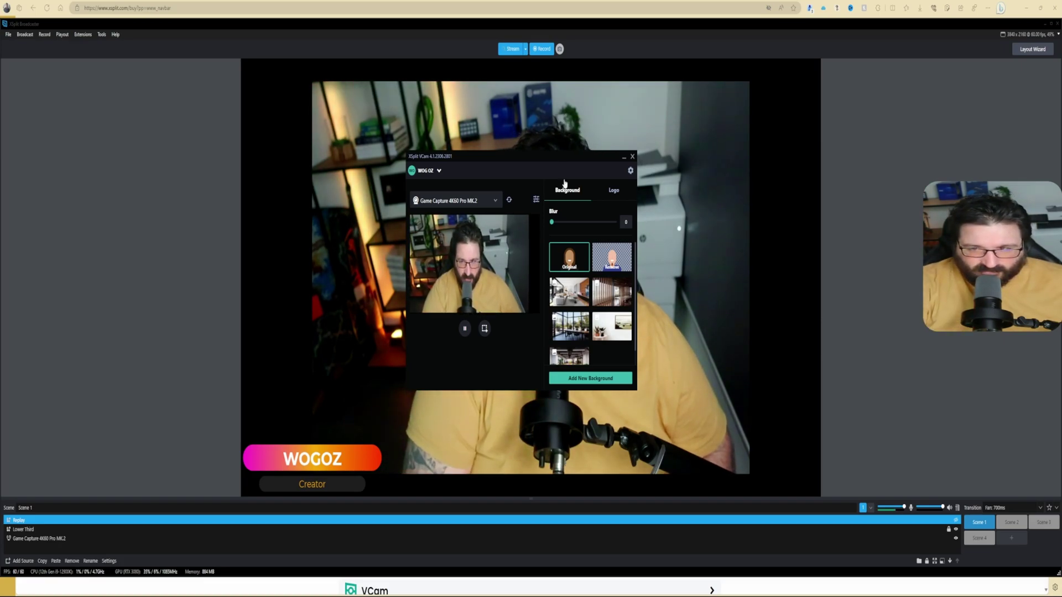
{"action": "left_click", "coordinate": [611, 258]}
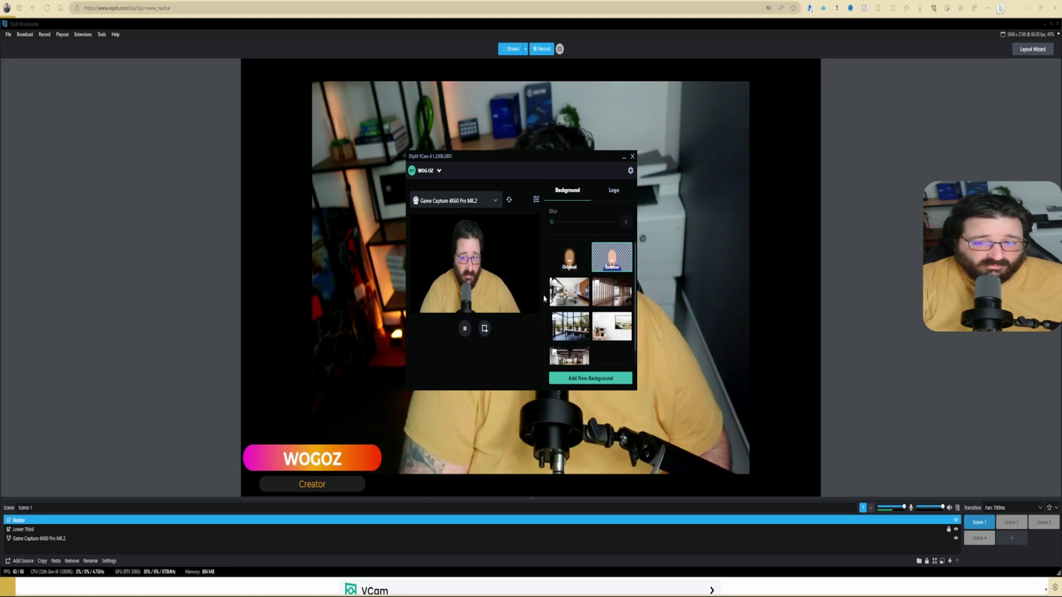
- Try the living-room, windowed-room and white plant-room backgrounds, then open and close the office background's edit panel
{"action": "left_click", "coordinate": [569, 292]}
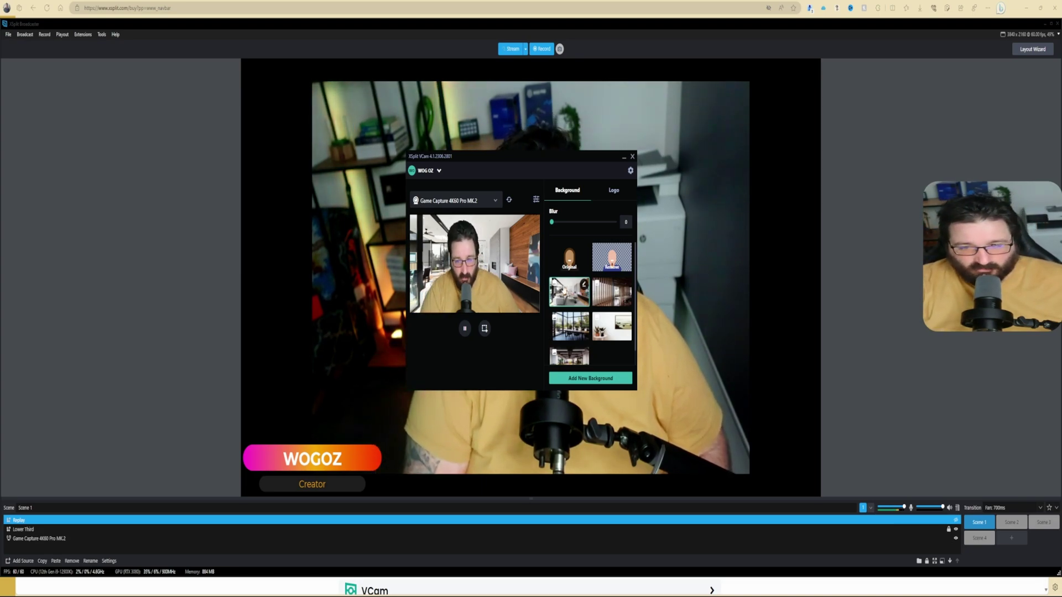
{"action": "left_click", "coordinate": [570, 340]}
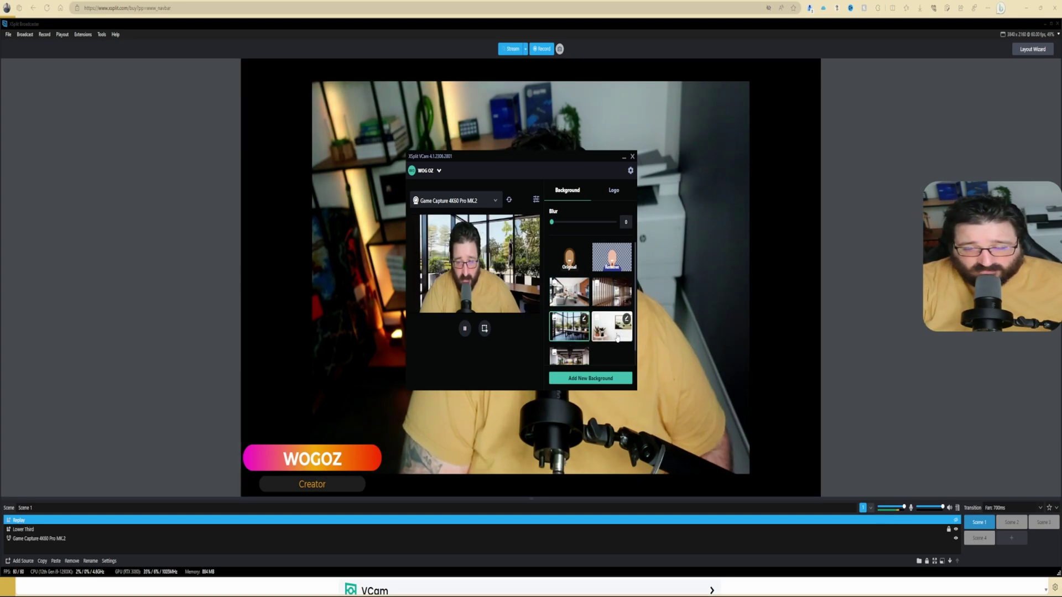
{"action": "left_click", "coordinate": [618, 338]}
{"action": "left_click", "coordinate": [583, 356]}
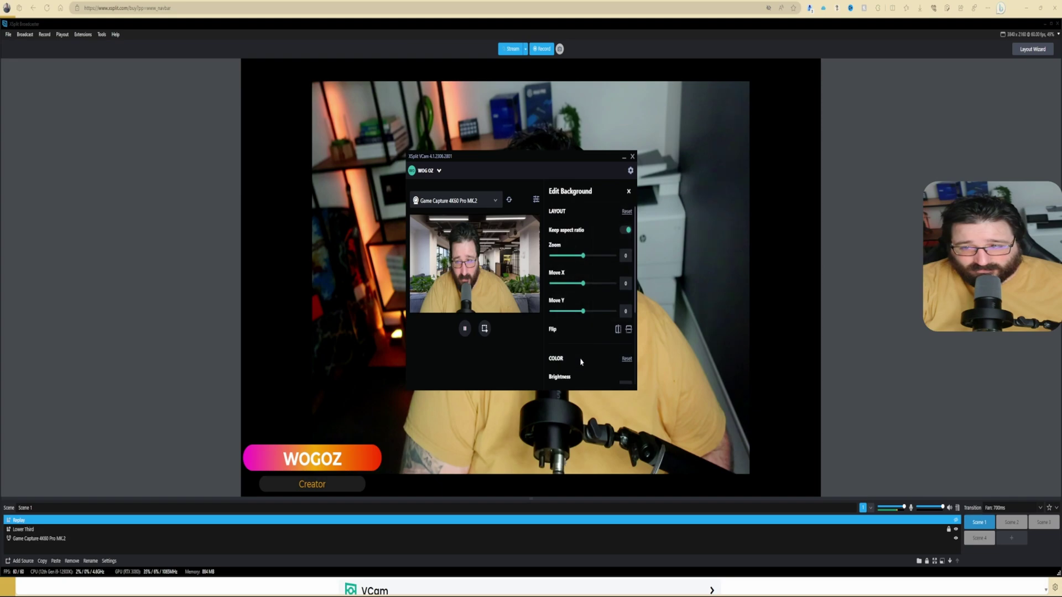
{"action": "left_click", "coordinate": [629, 194]}
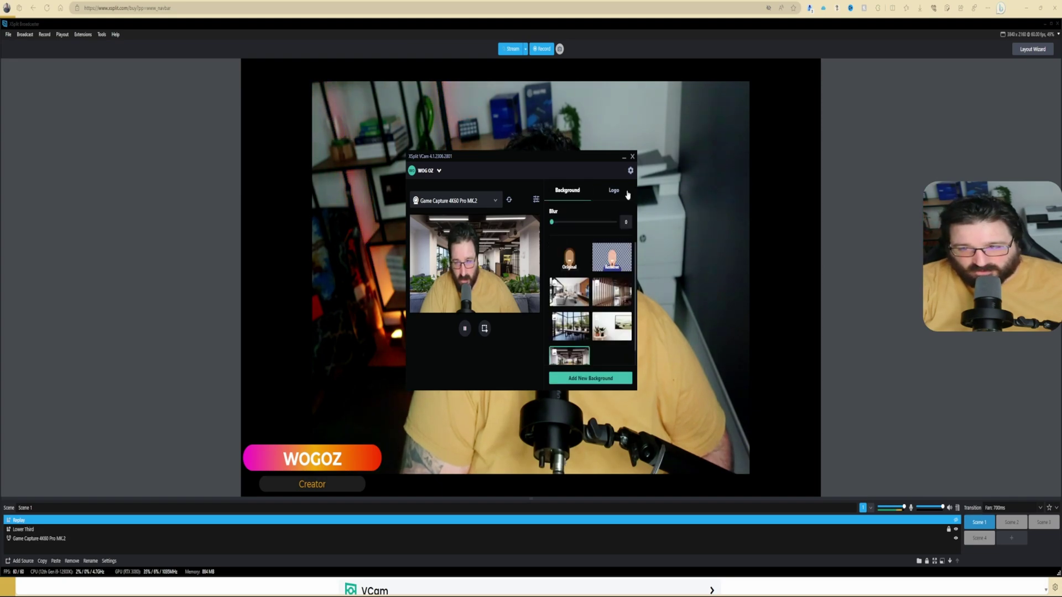
- Browse VCam's General, Performance, Offline Image and Language settings pages, ending on Performance
{"action": "left_click", "coordinate": [631, 171]}
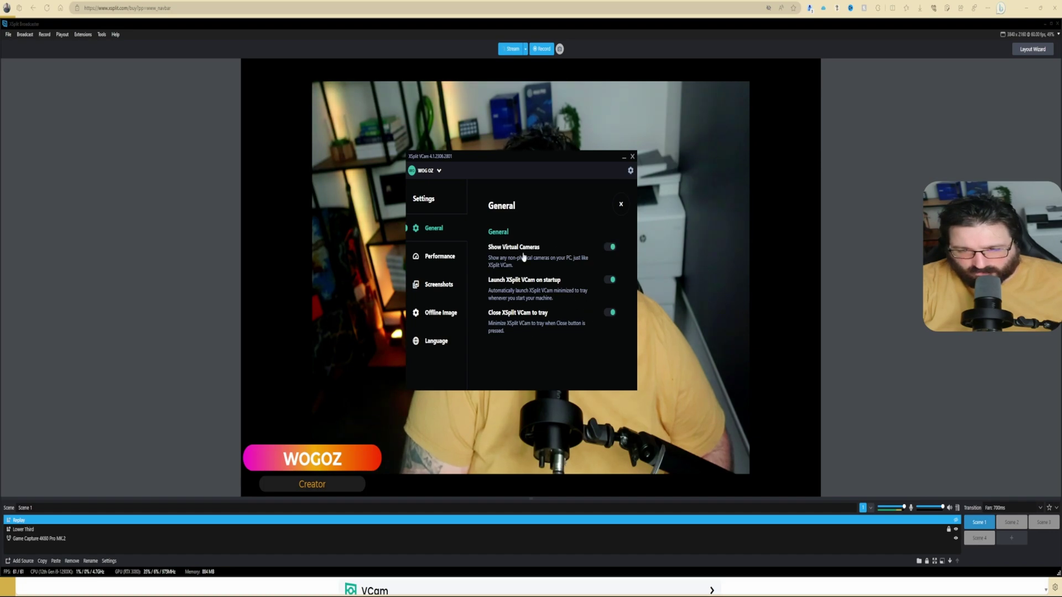
{"action": "left_click", "coordinate": [442, 256]}
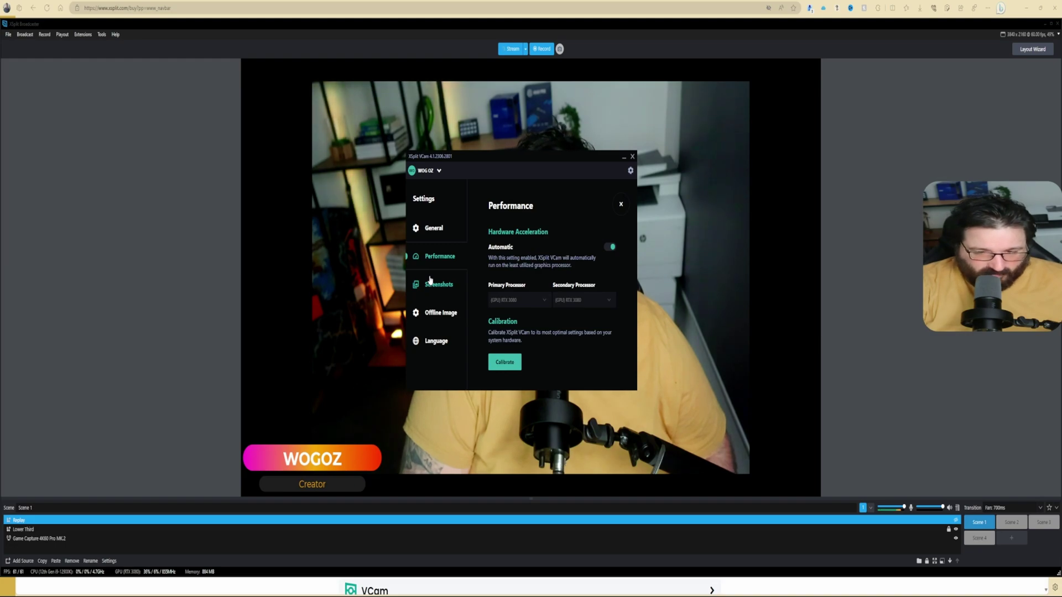
{"action": "left_click", "coordinate": [435, 313]}
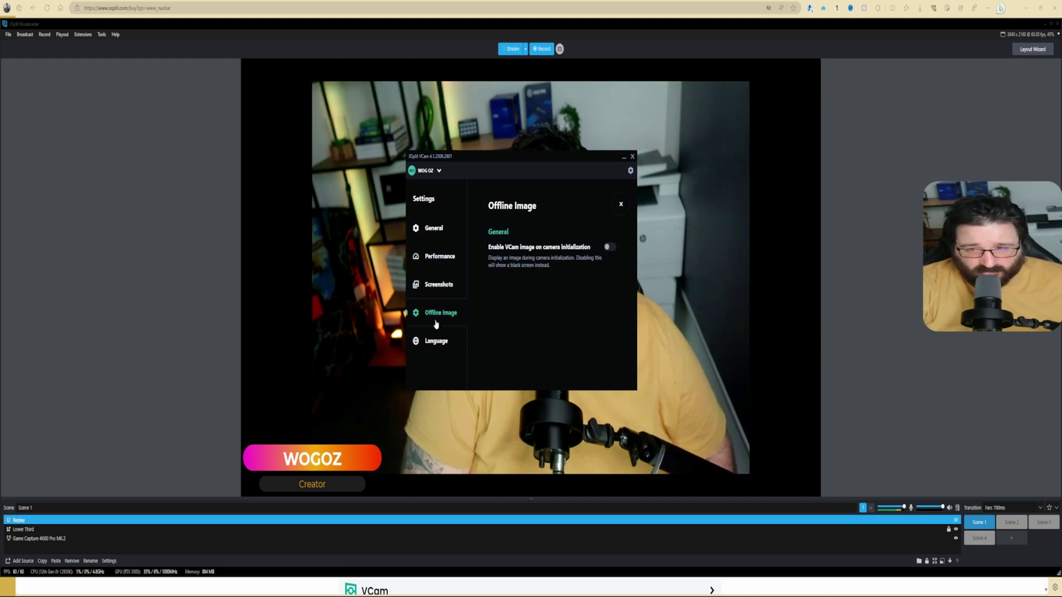
{"action": "left_click", "coordinate": [436, 342]}
{"action": "left_click", "coordinate": [440, 228]}
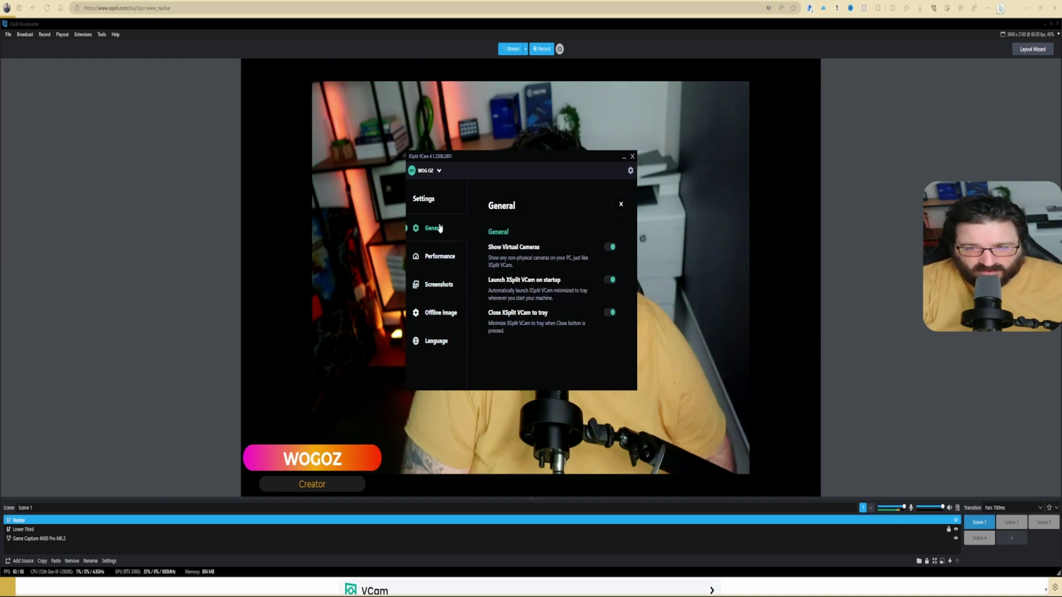
{"action": "left_click", "coordinate": [440, 256]}
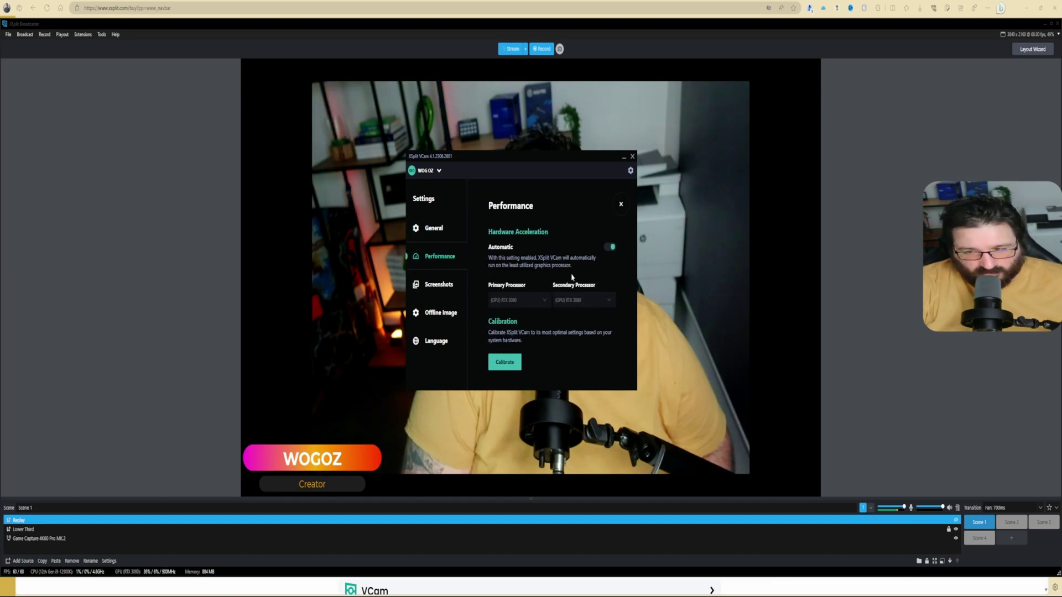
- Run the hardware calibration and continue back to the camera view once it passes
{"action": "left_click", "coordinate": [504, 363]}
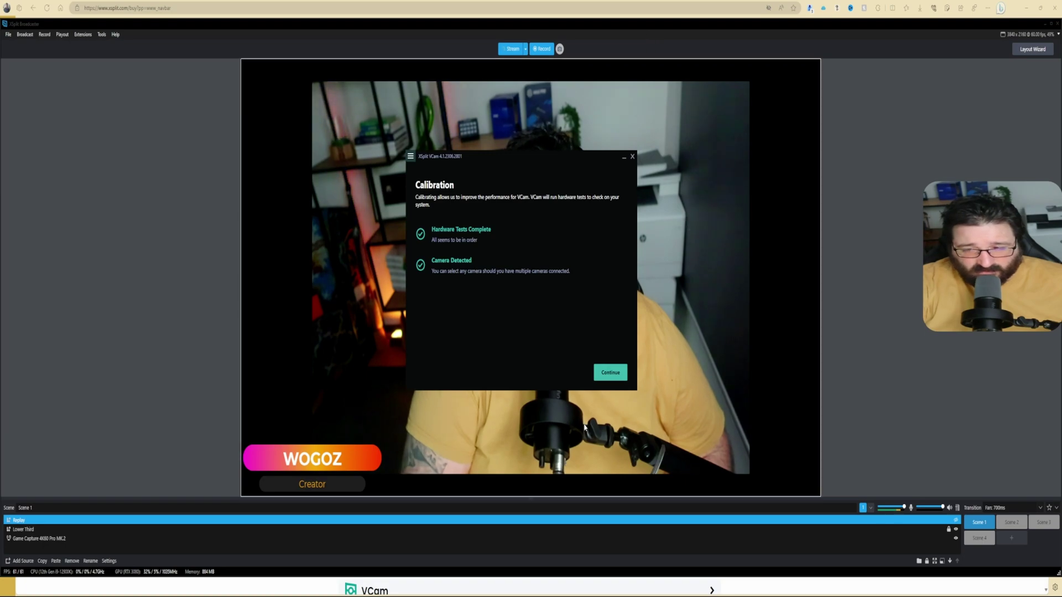
{"action": "left_click", "coordinate": [613, 378]}
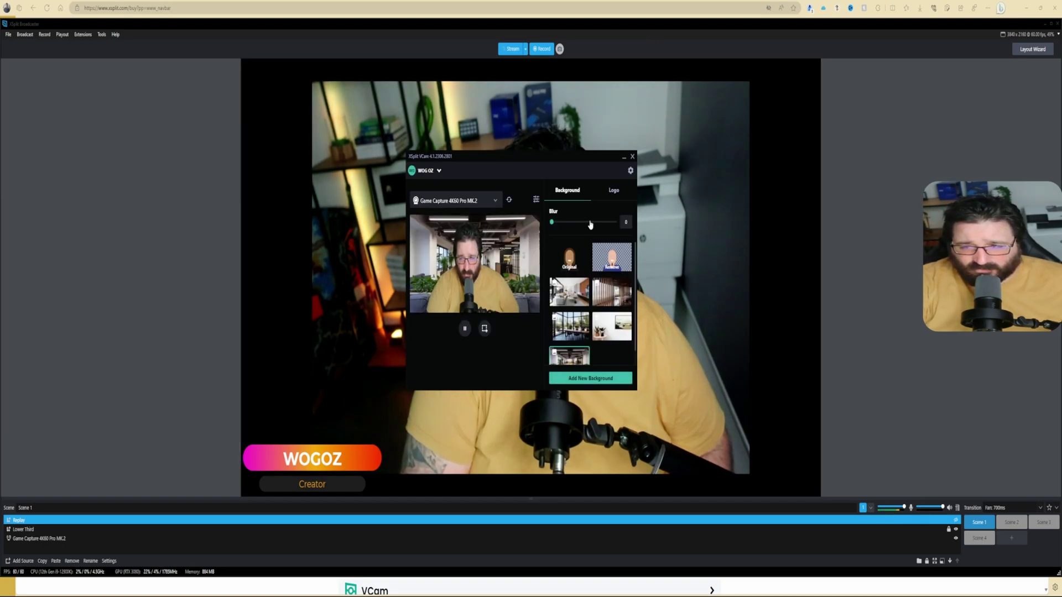
{"action": "scroll", "coordinate": [590, 304], "scroll_direction": "down", "scroll_amount": 1}
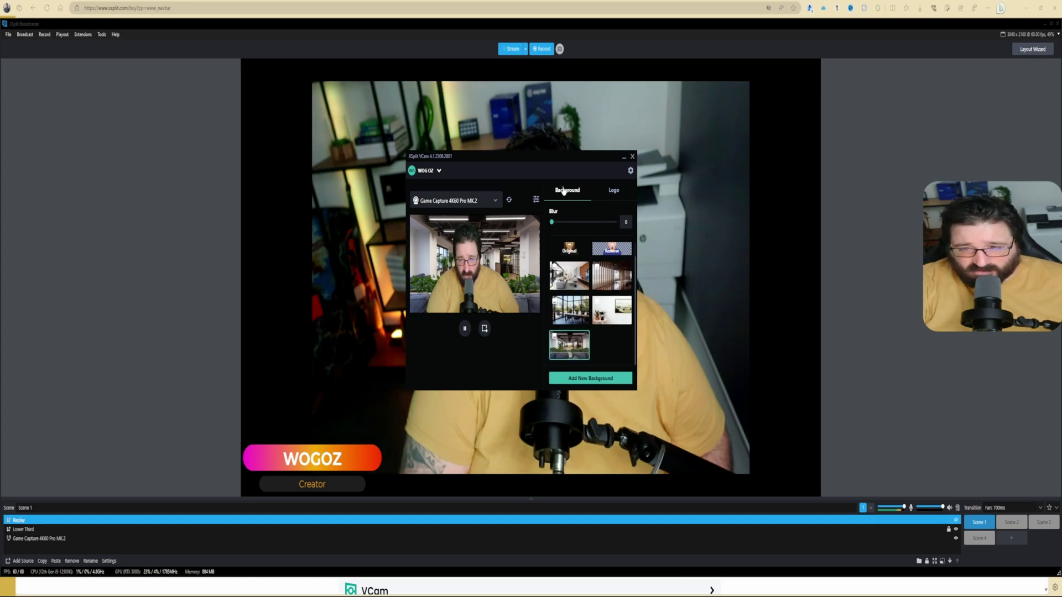
- Turn Remove Chair off in Camera Settings, keeping Auto Framing switched on
{"action": "left_click", "coordinate": [537, 200]}
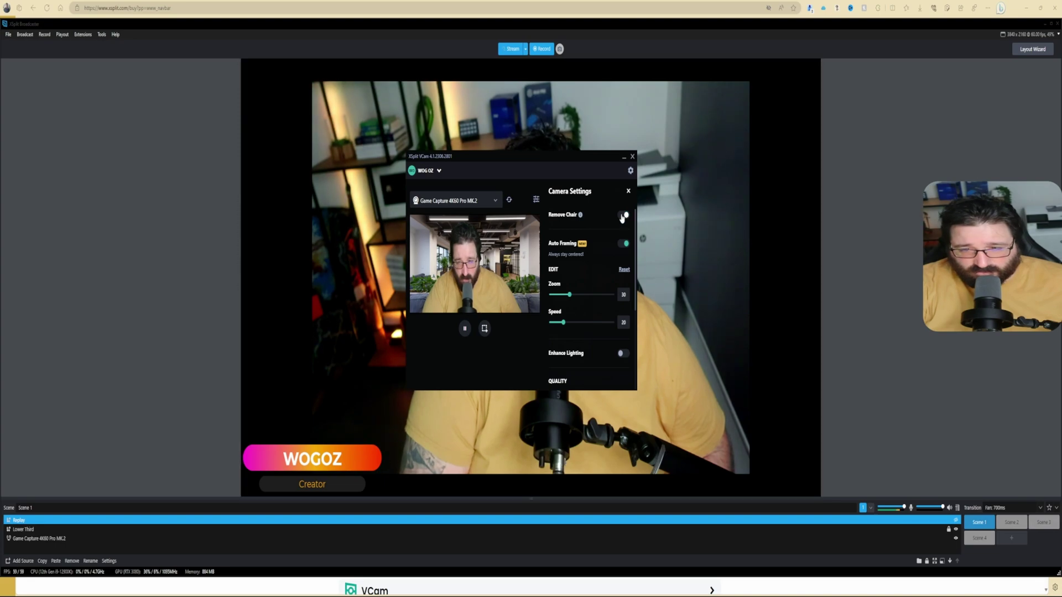
{"action": "left_click", "coordinate": [622, 217]}
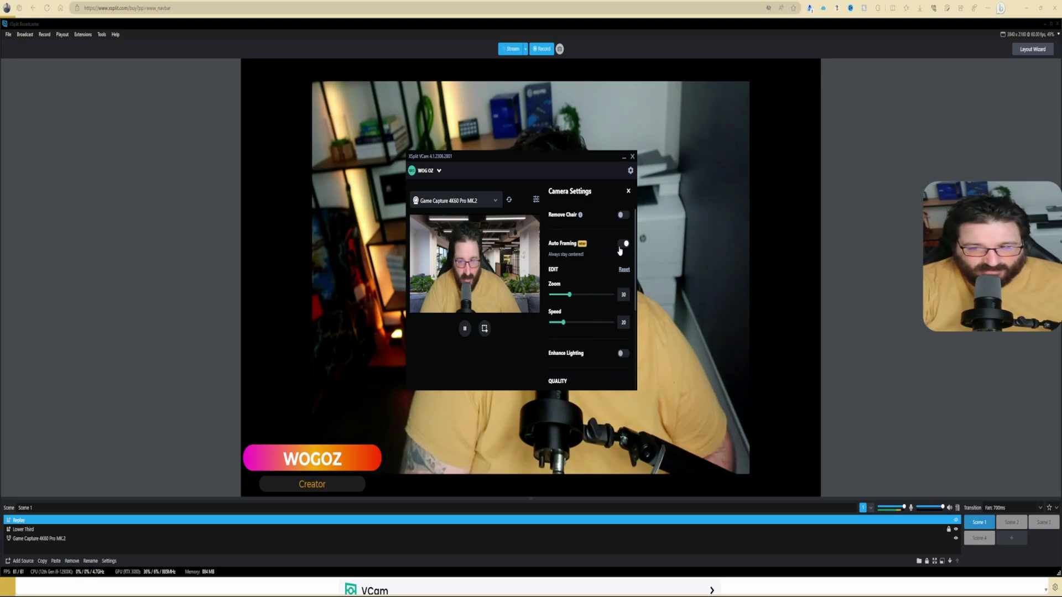
{"action": "left_click", "coordinate": [620, 247]}
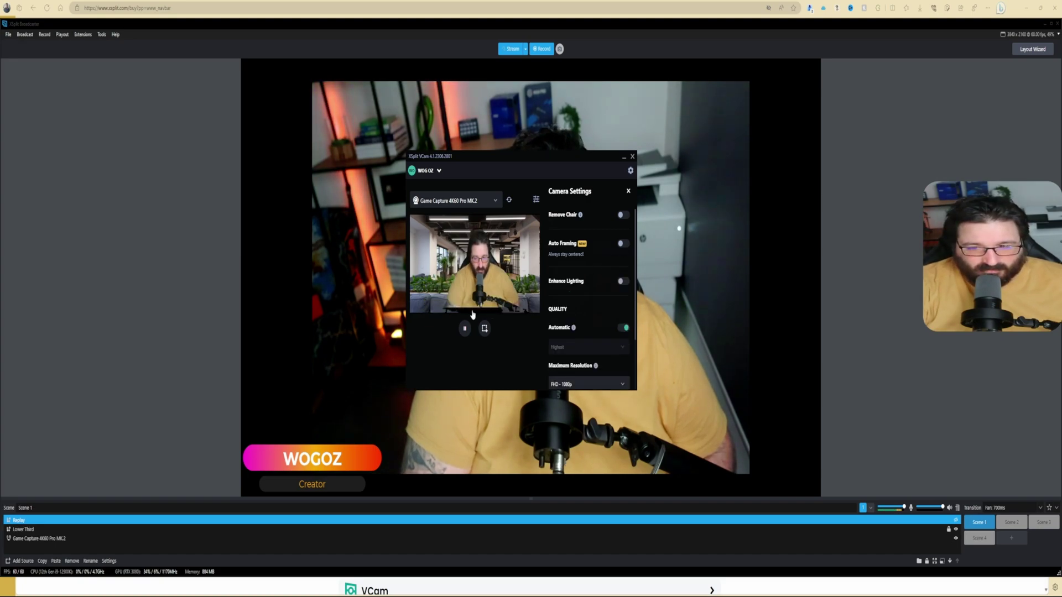
{"action": "left_click", "coordinate": [623, 244]}
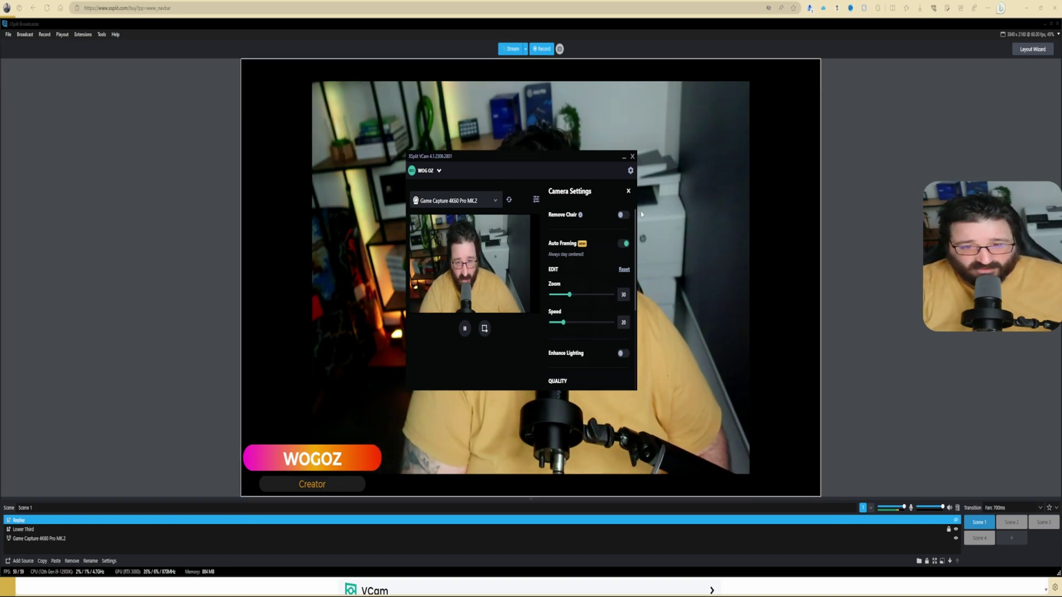
- Leave Enhance Lighting off after briefly switching it on
{"action": "scroll", "coordinate": [622, 272], "scroll_direction": "down", "scroll_amount": 2}
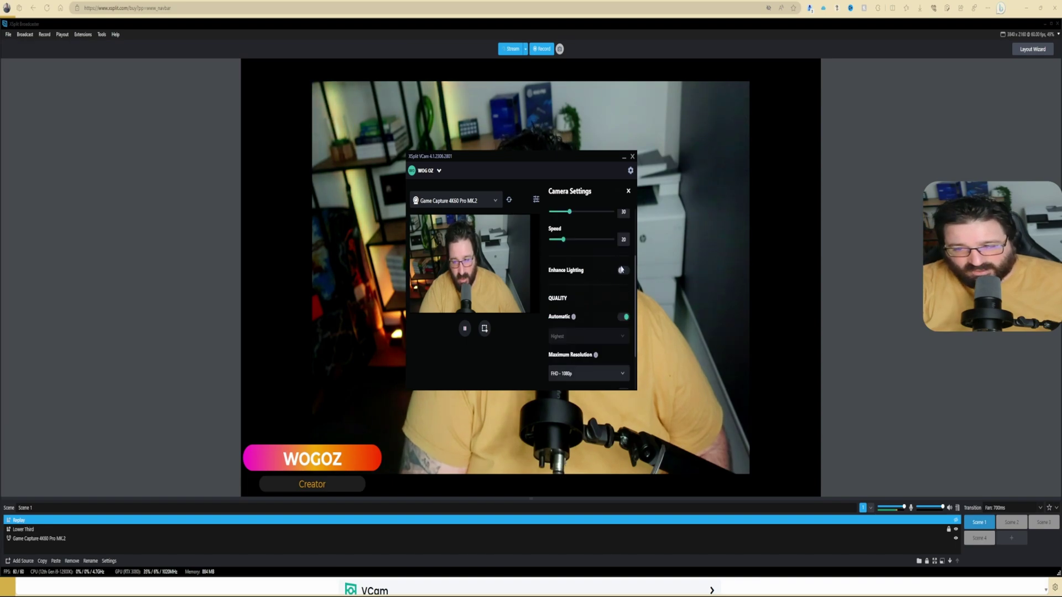
{"action": "left_click", "coordinate": [622, 270]}
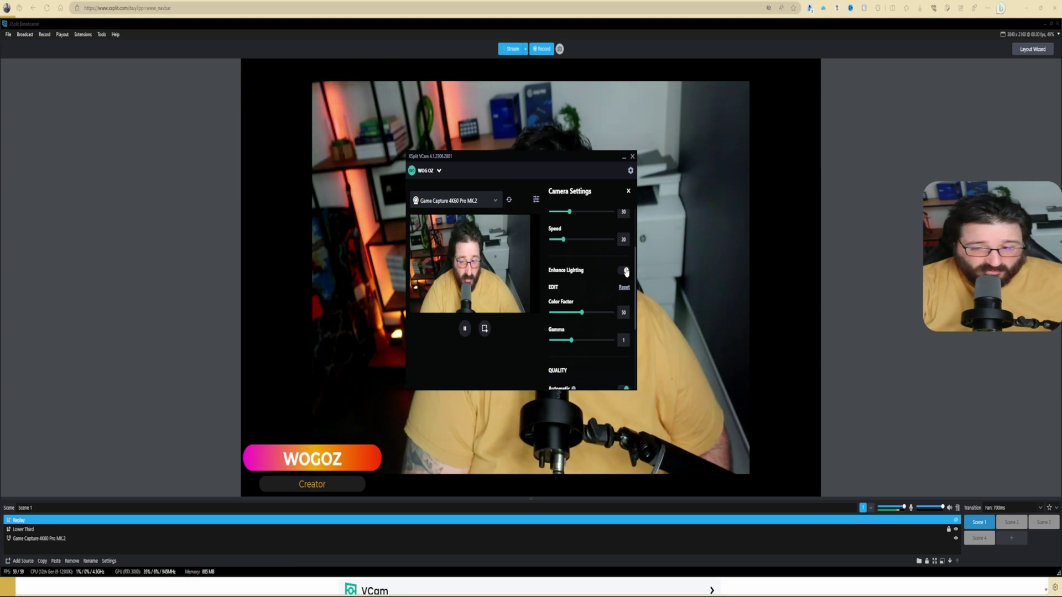
{"action": "left_click", "coordinate": [625, 271]}
{"action": "scroll", "coordinate": [619, 277], "scroll_direction": "down", "scroll_amount": 1}
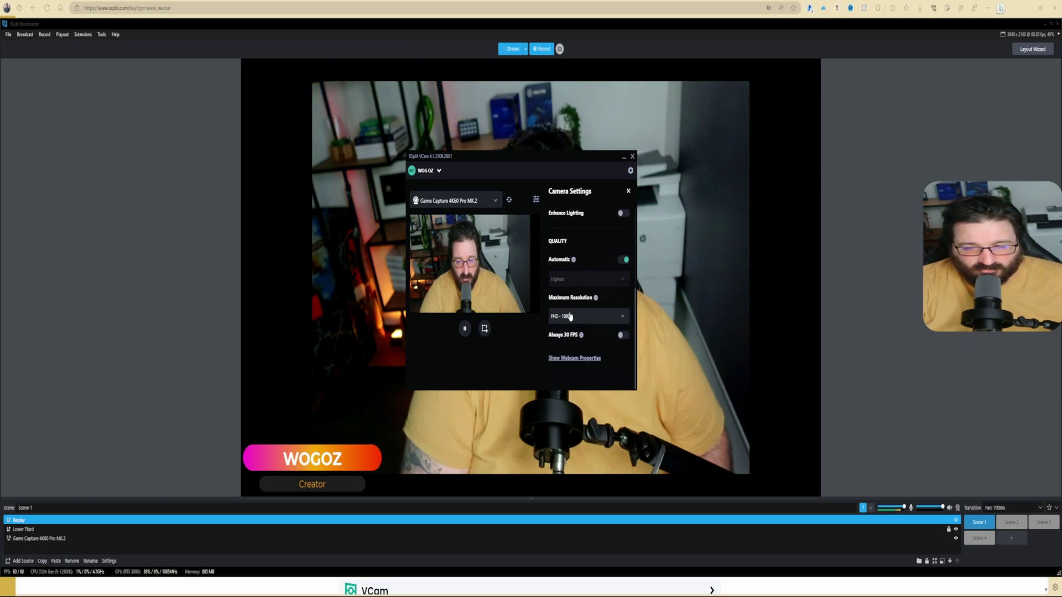
{"action": "mouse_move", "coordinate": [581, 337]}
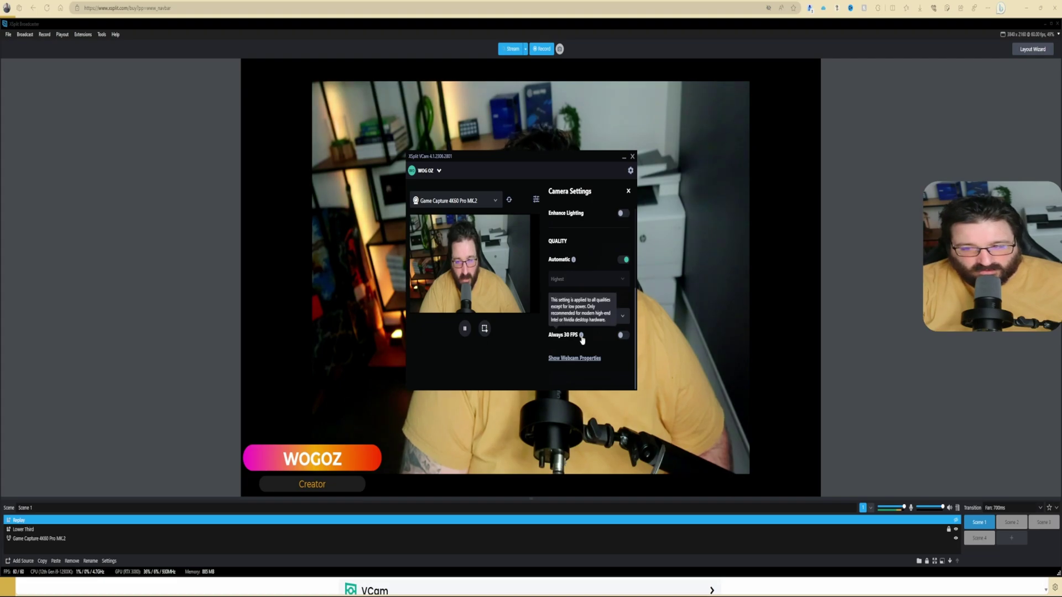